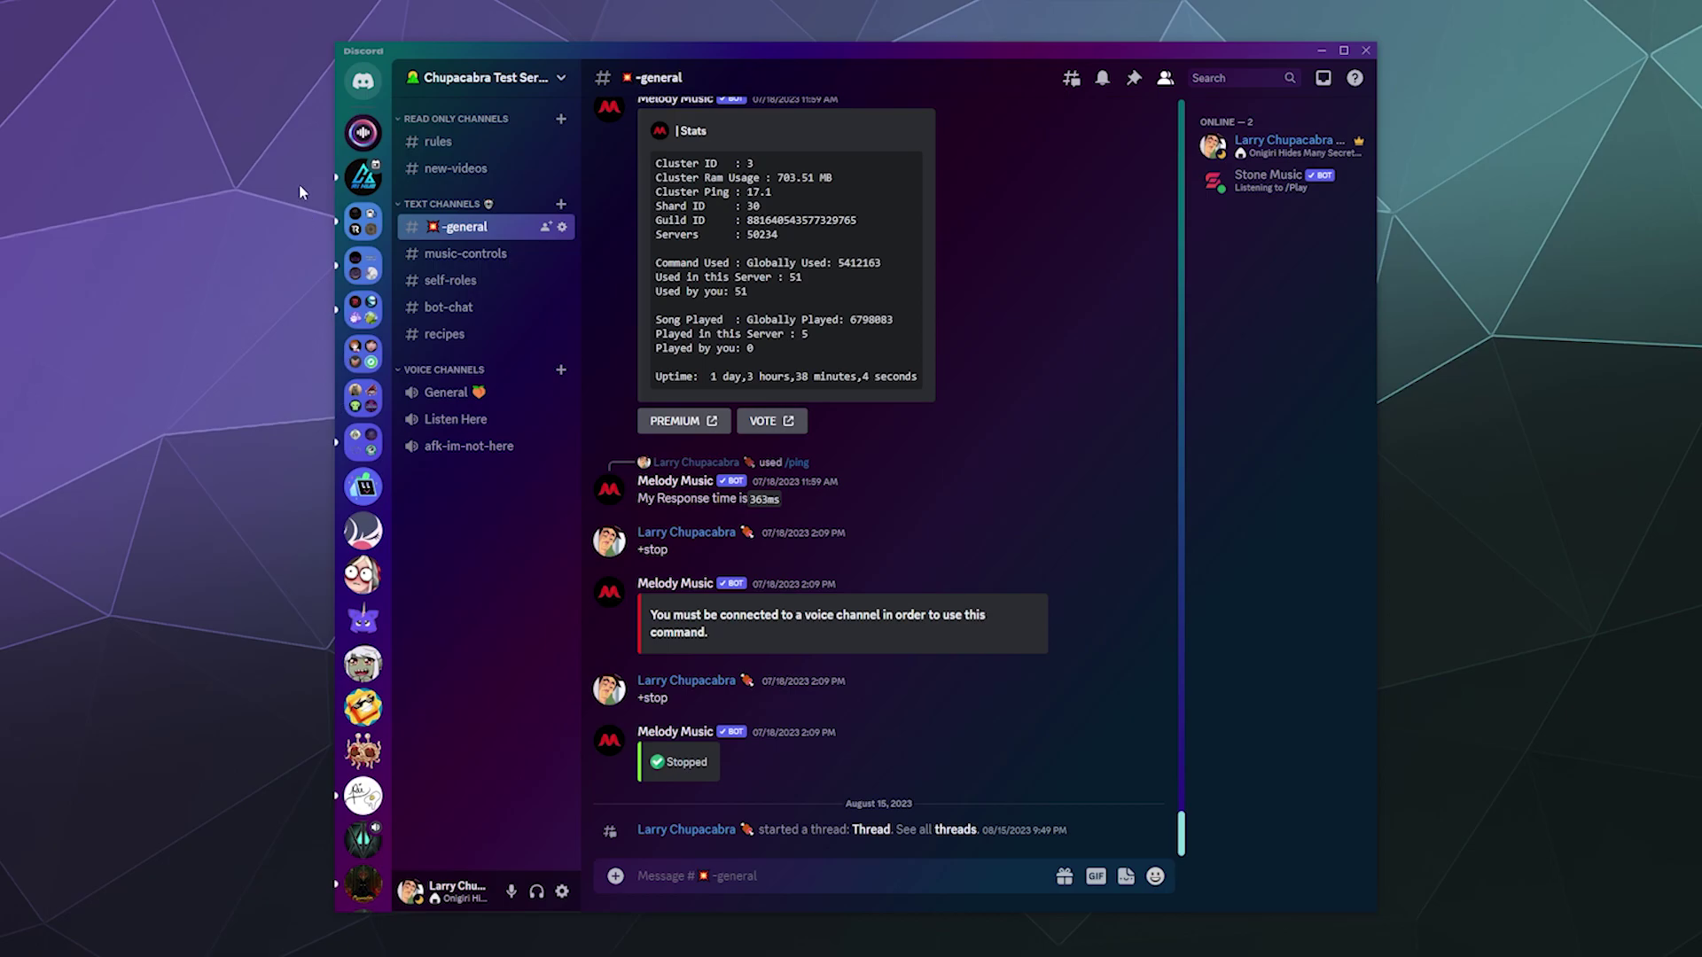
right_click(362, 190)
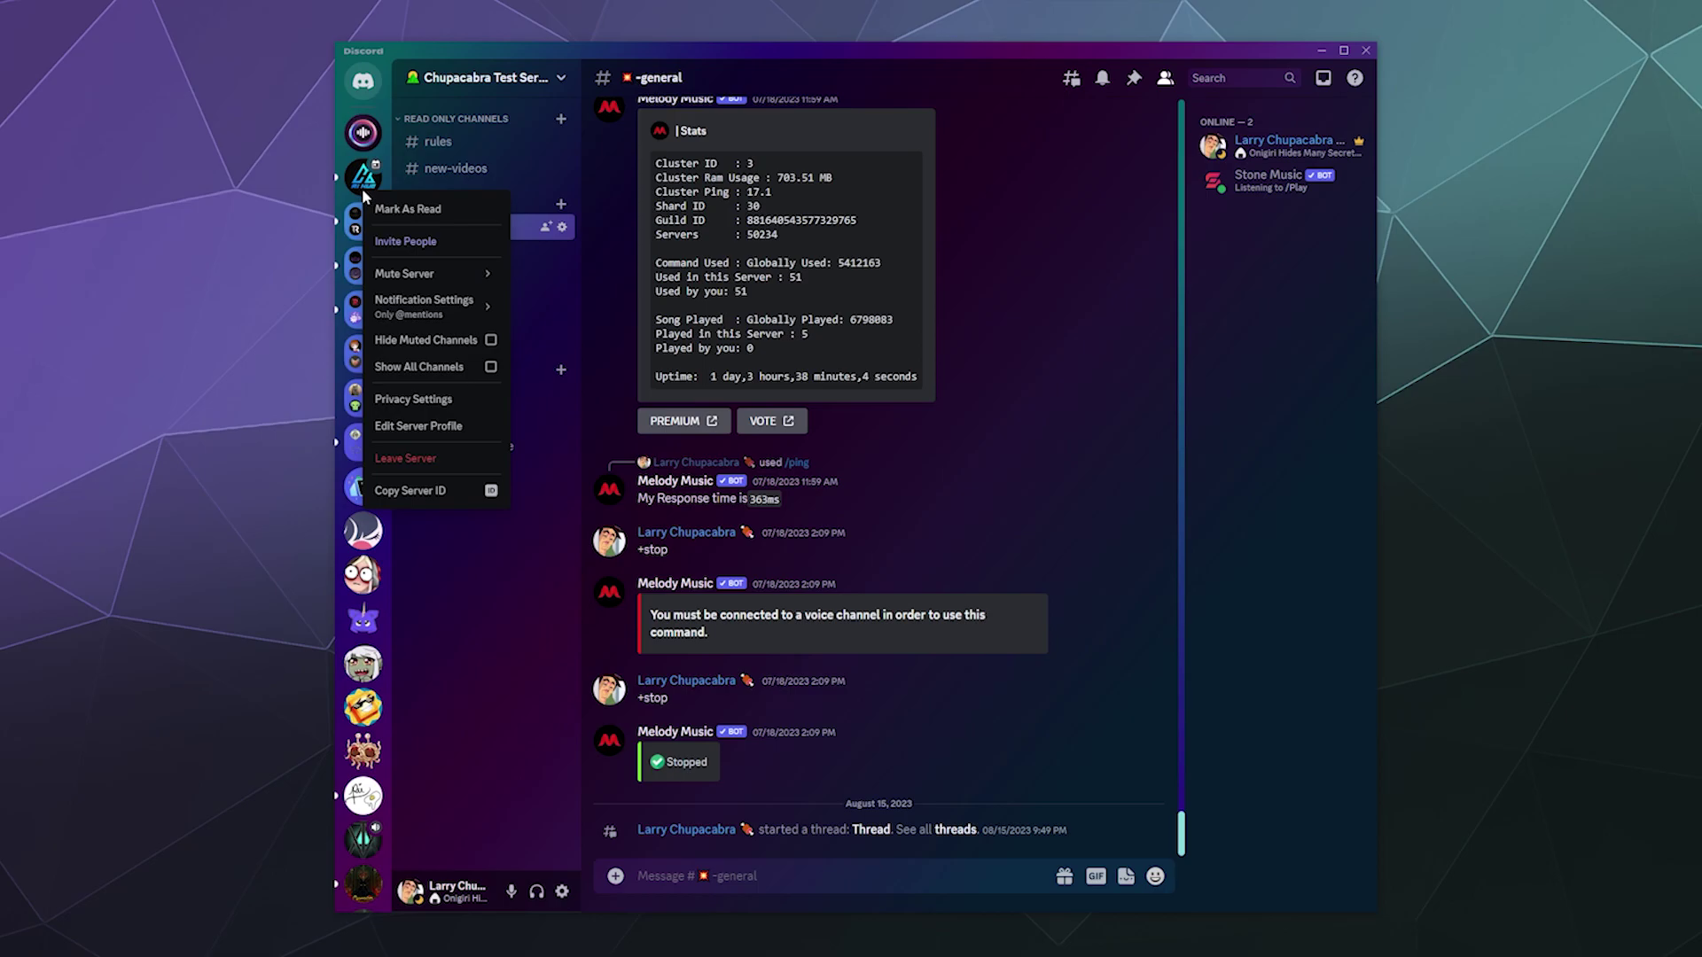
click(427, 282)
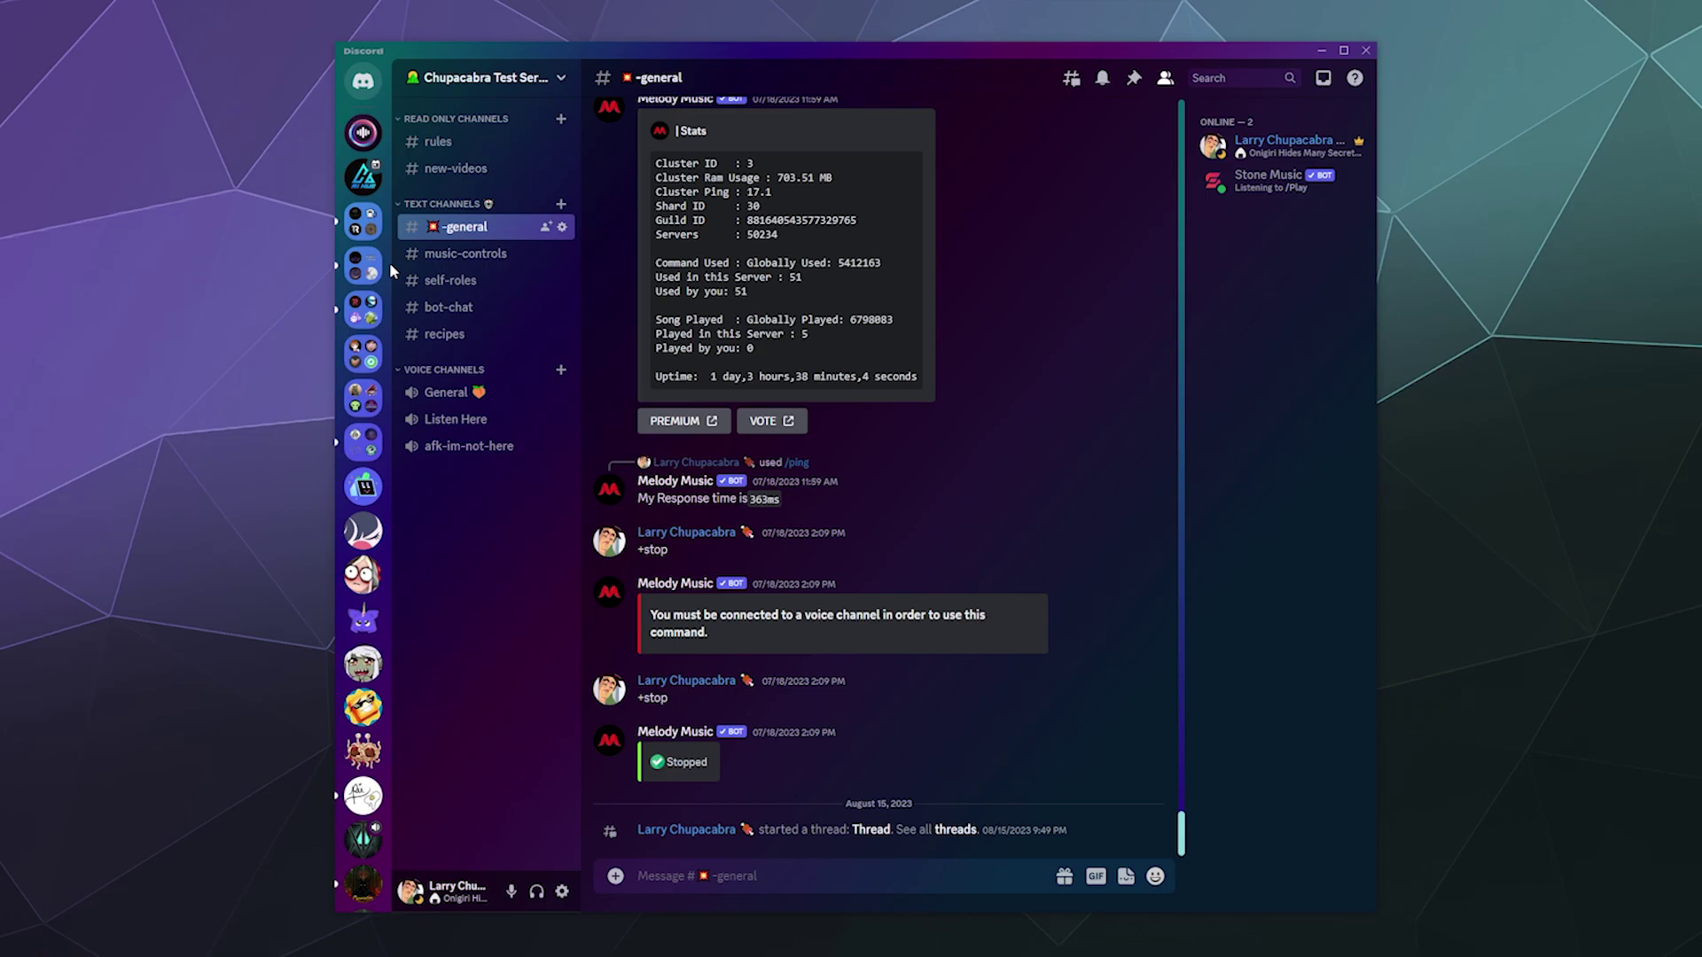
right_click(367, 191)
click(414, 272)
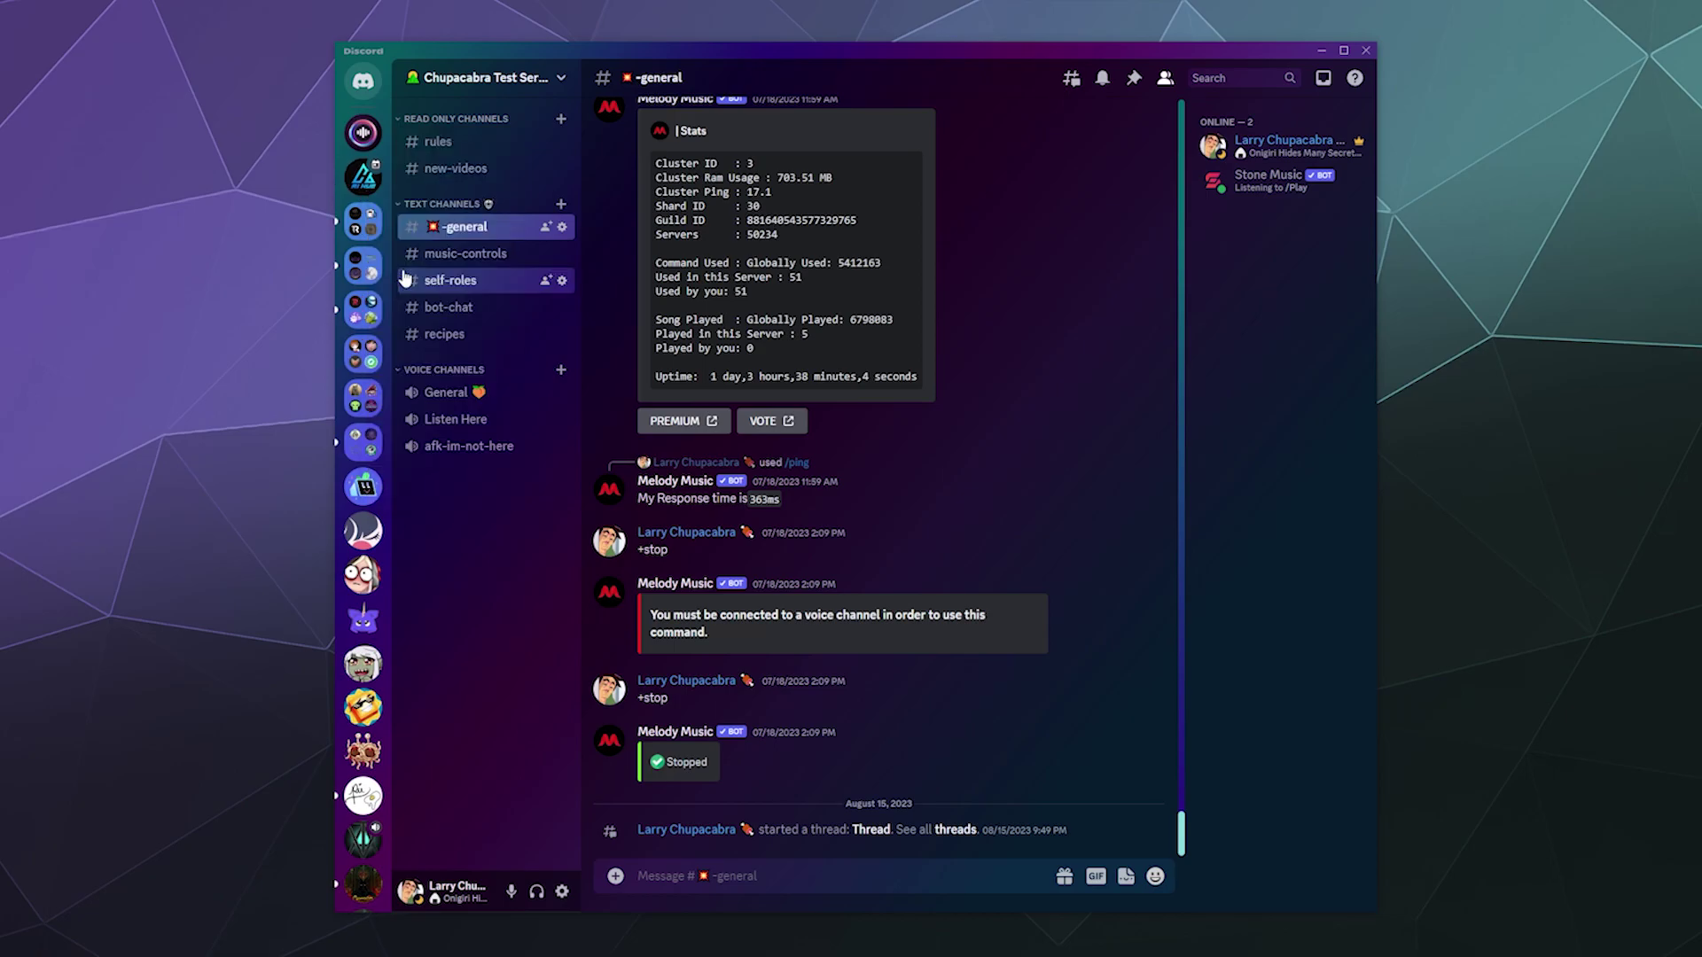
right_click(361, 192)
mouse_move(426, 277)
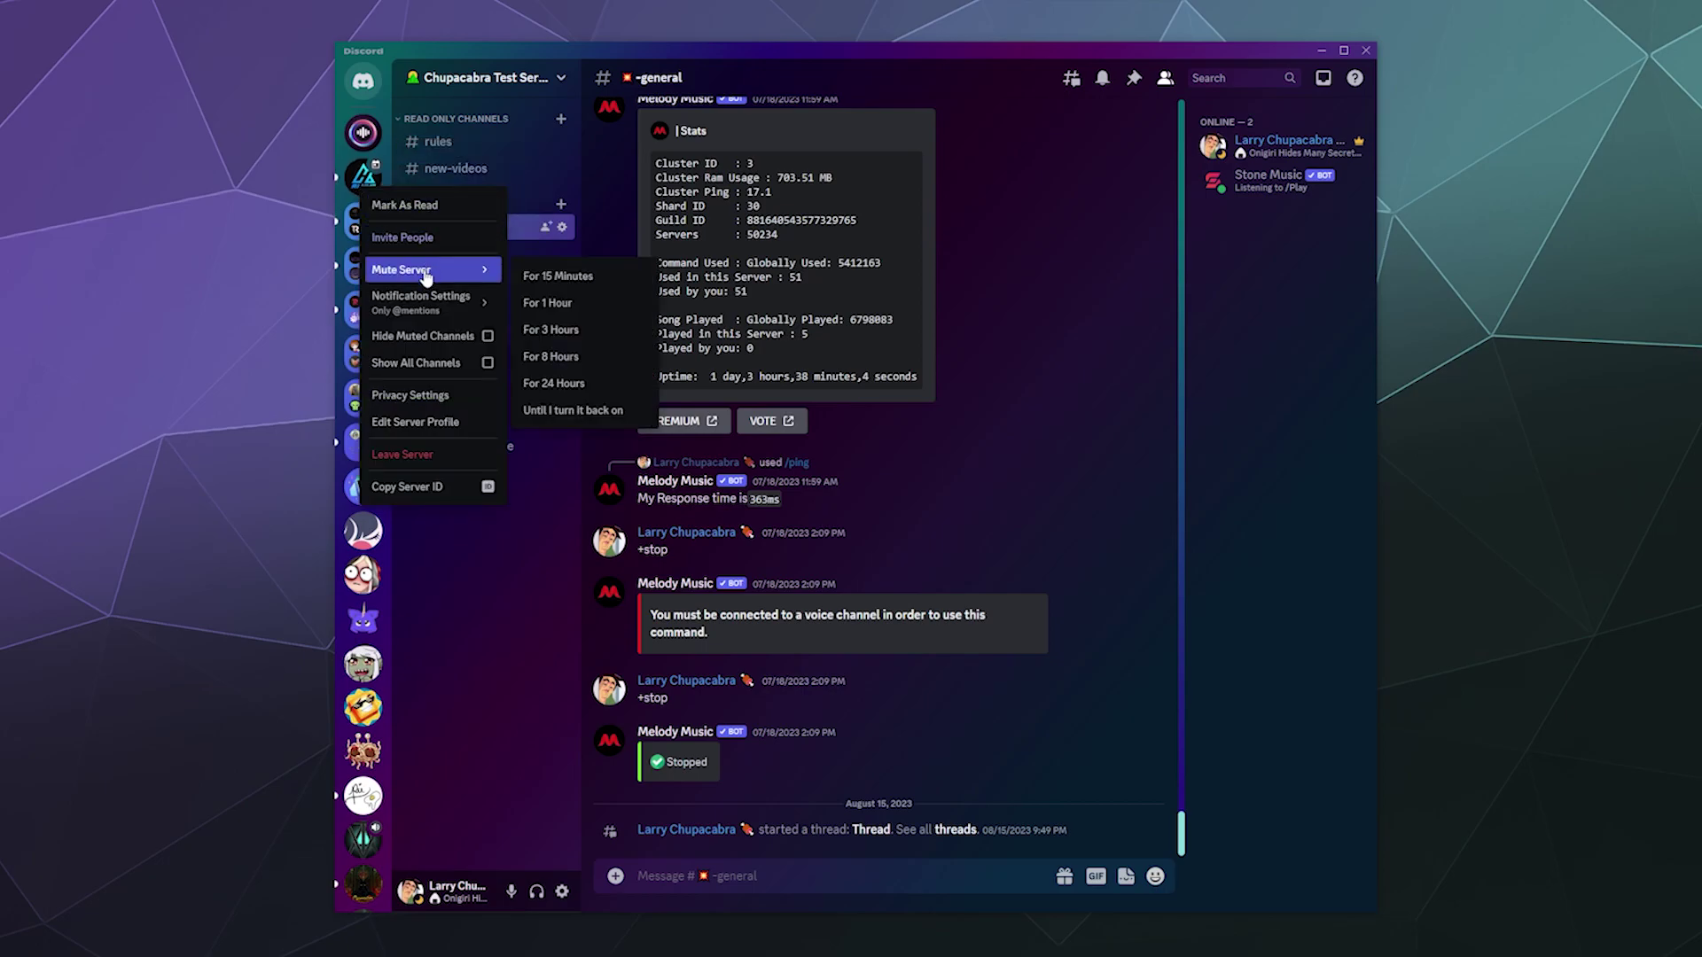
click(335, 184)
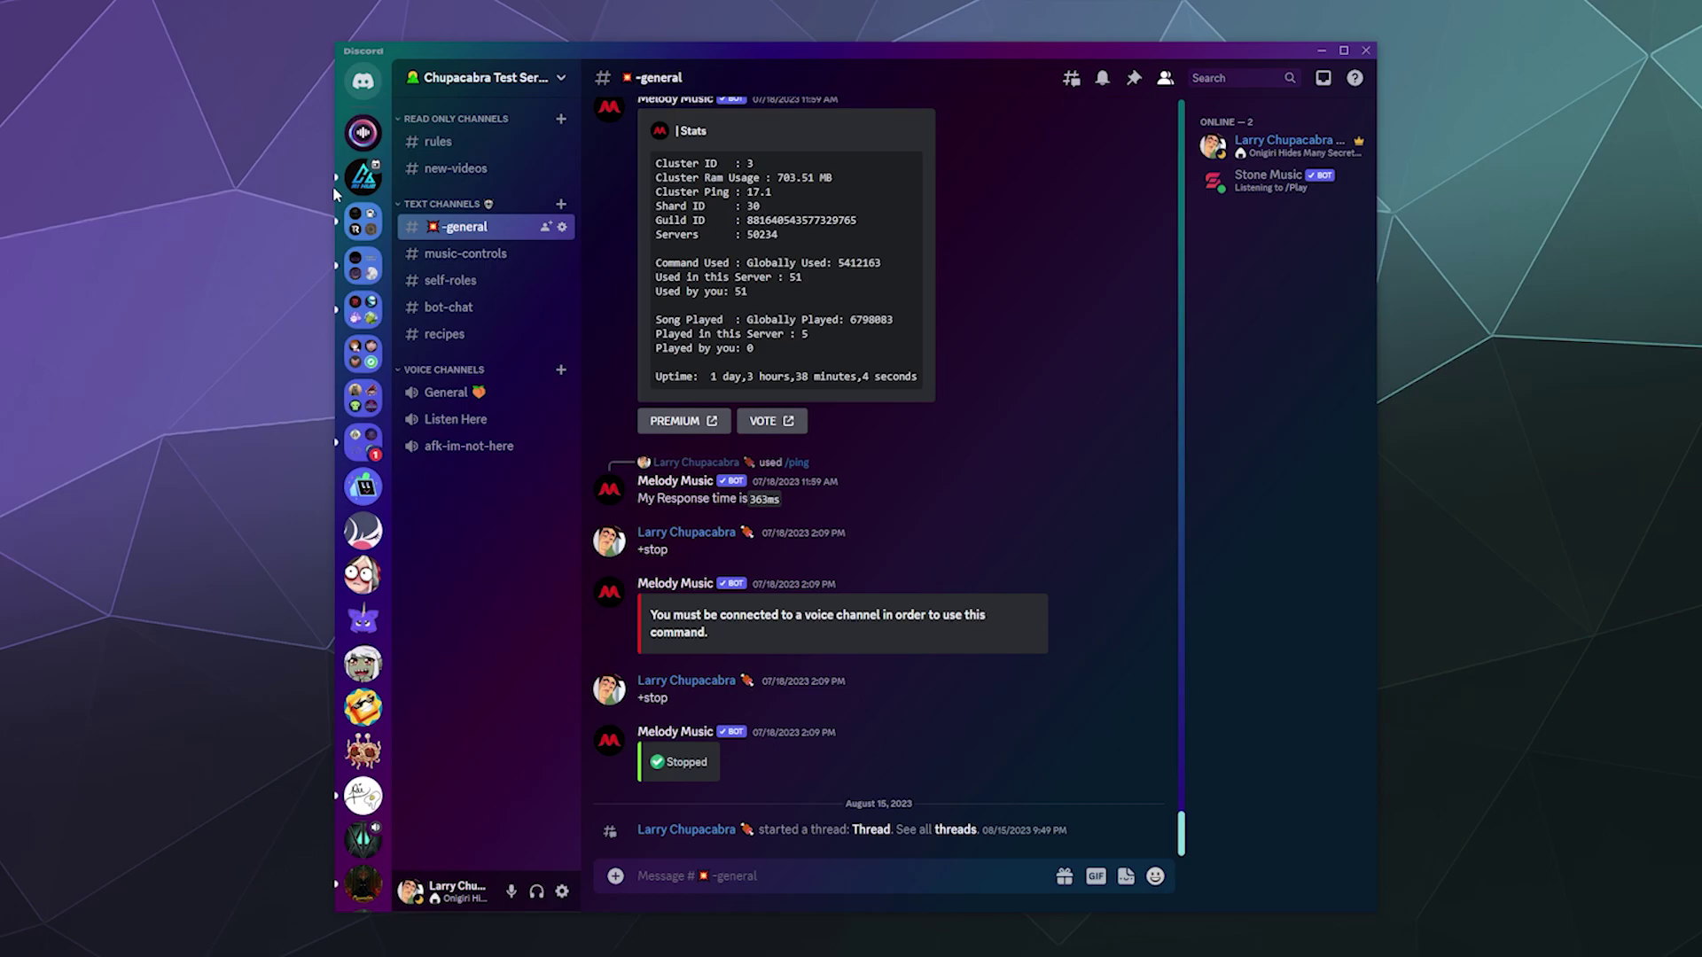
Mute the AI Hub server with the duration "Until I turn it back on".
right_click(374, 179)
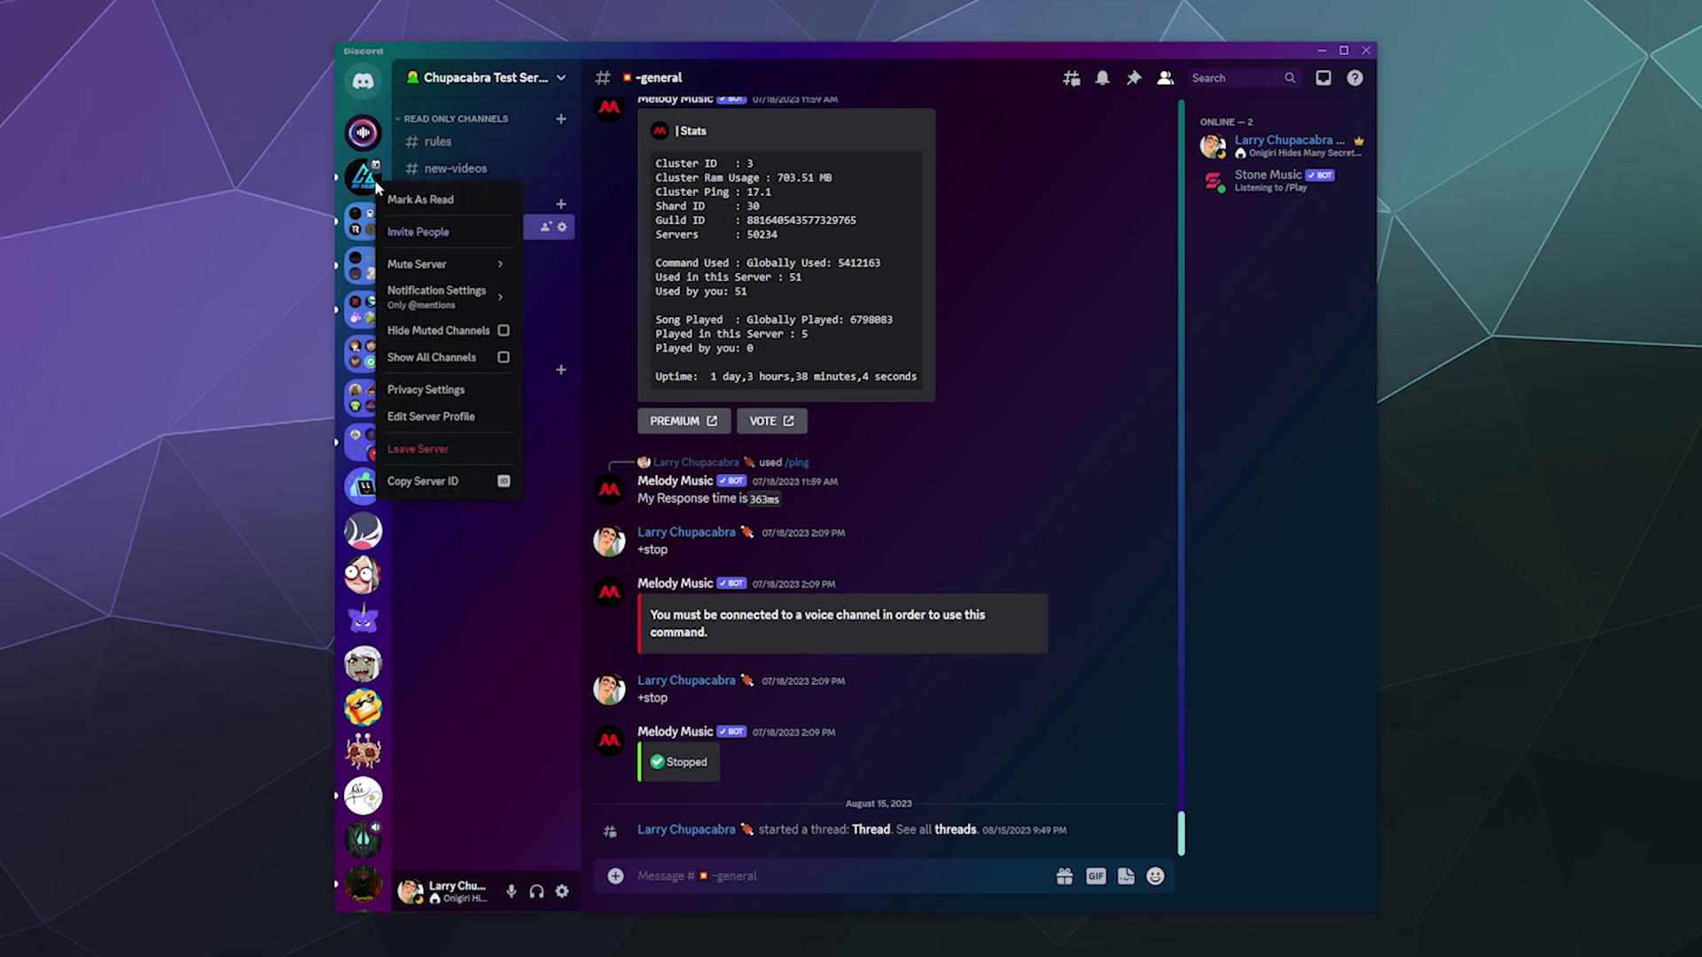
mouse_move(444, 270)
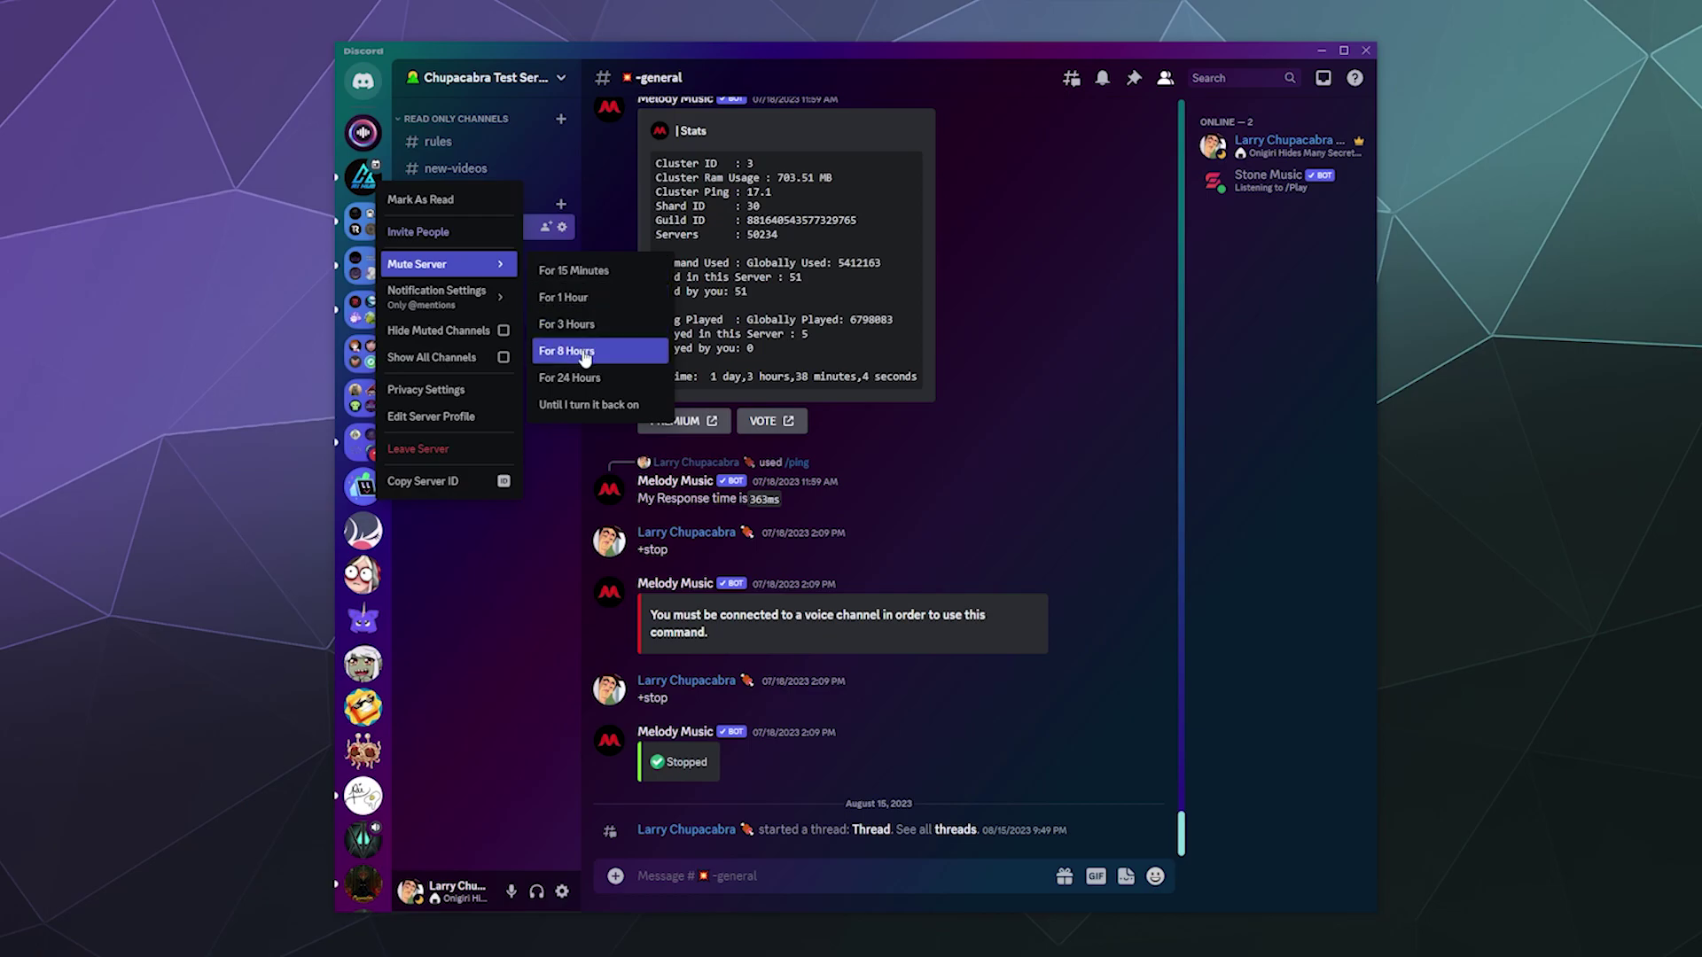
click(583, 406)
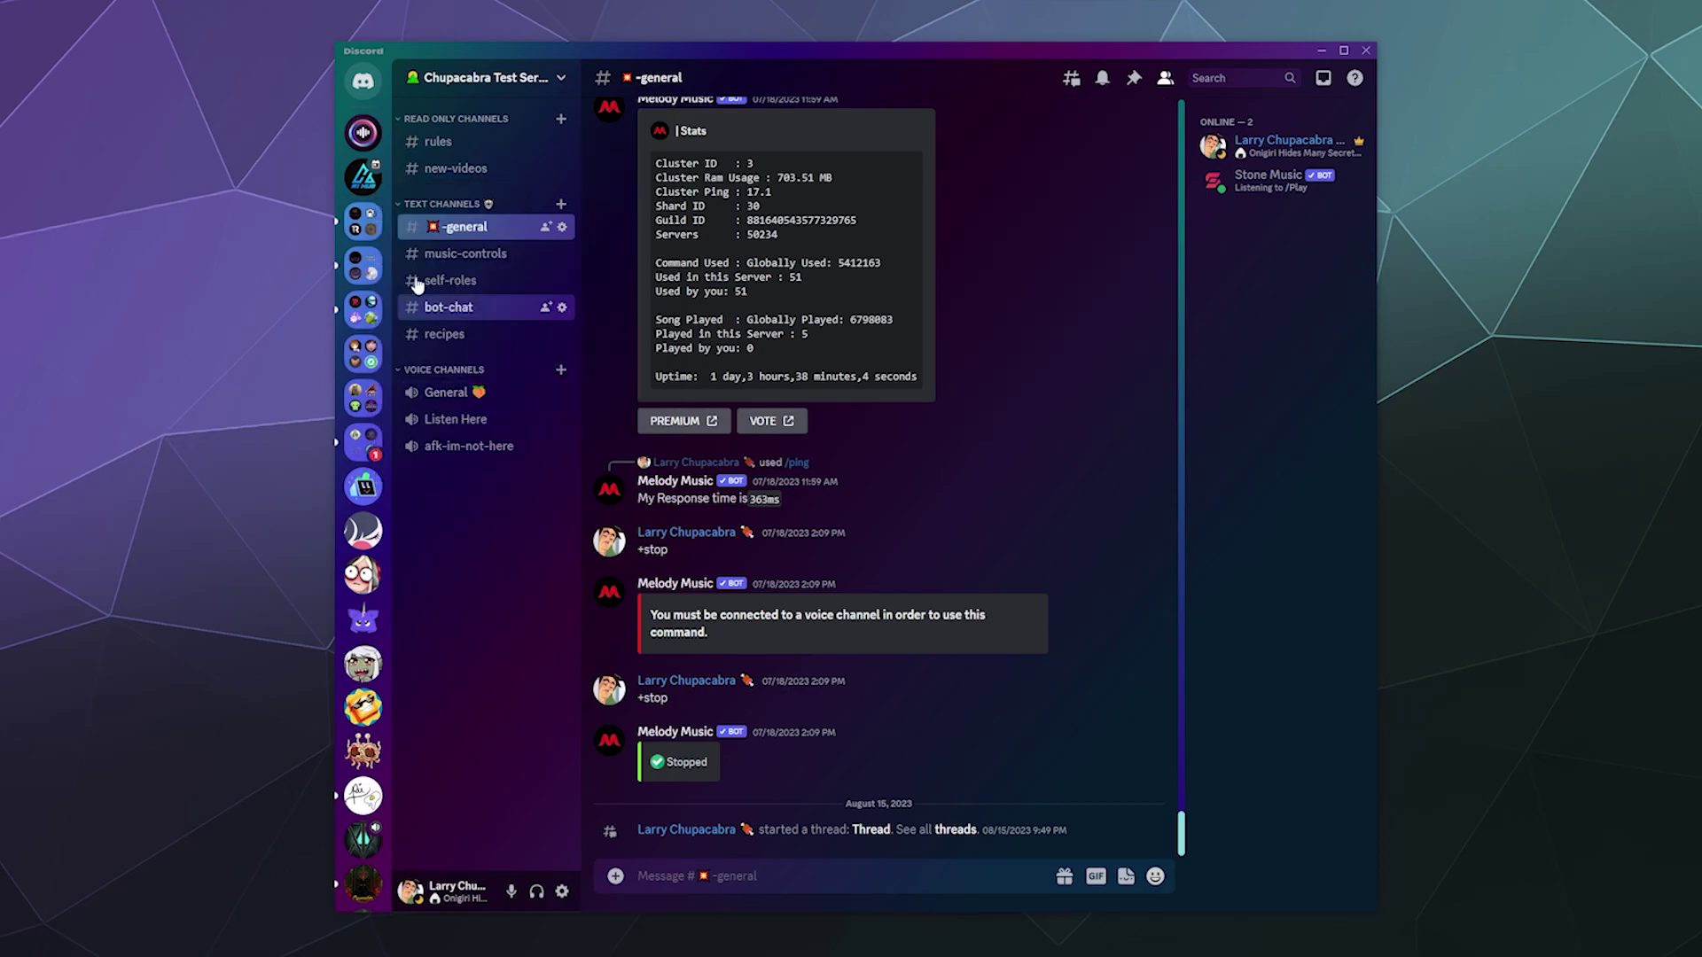
Turn off Direct Messages, Activity Status and Activity Joining in AI Hub's privacy settings.
right_click(365, 194)
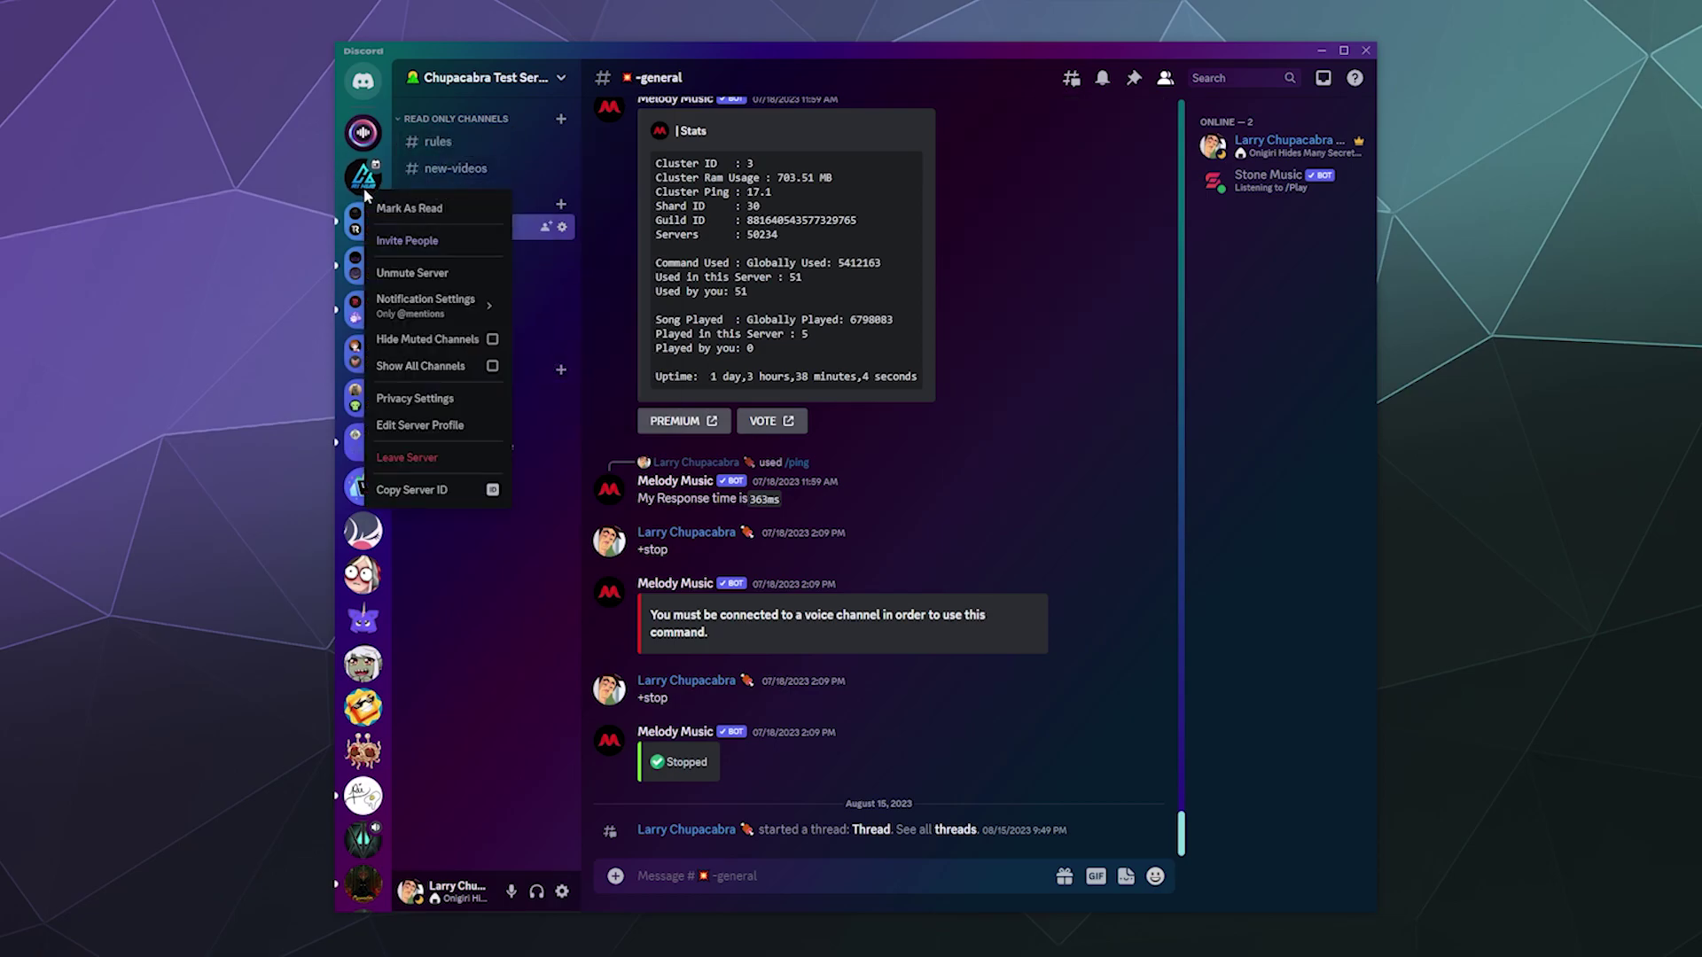
click(417, 398)
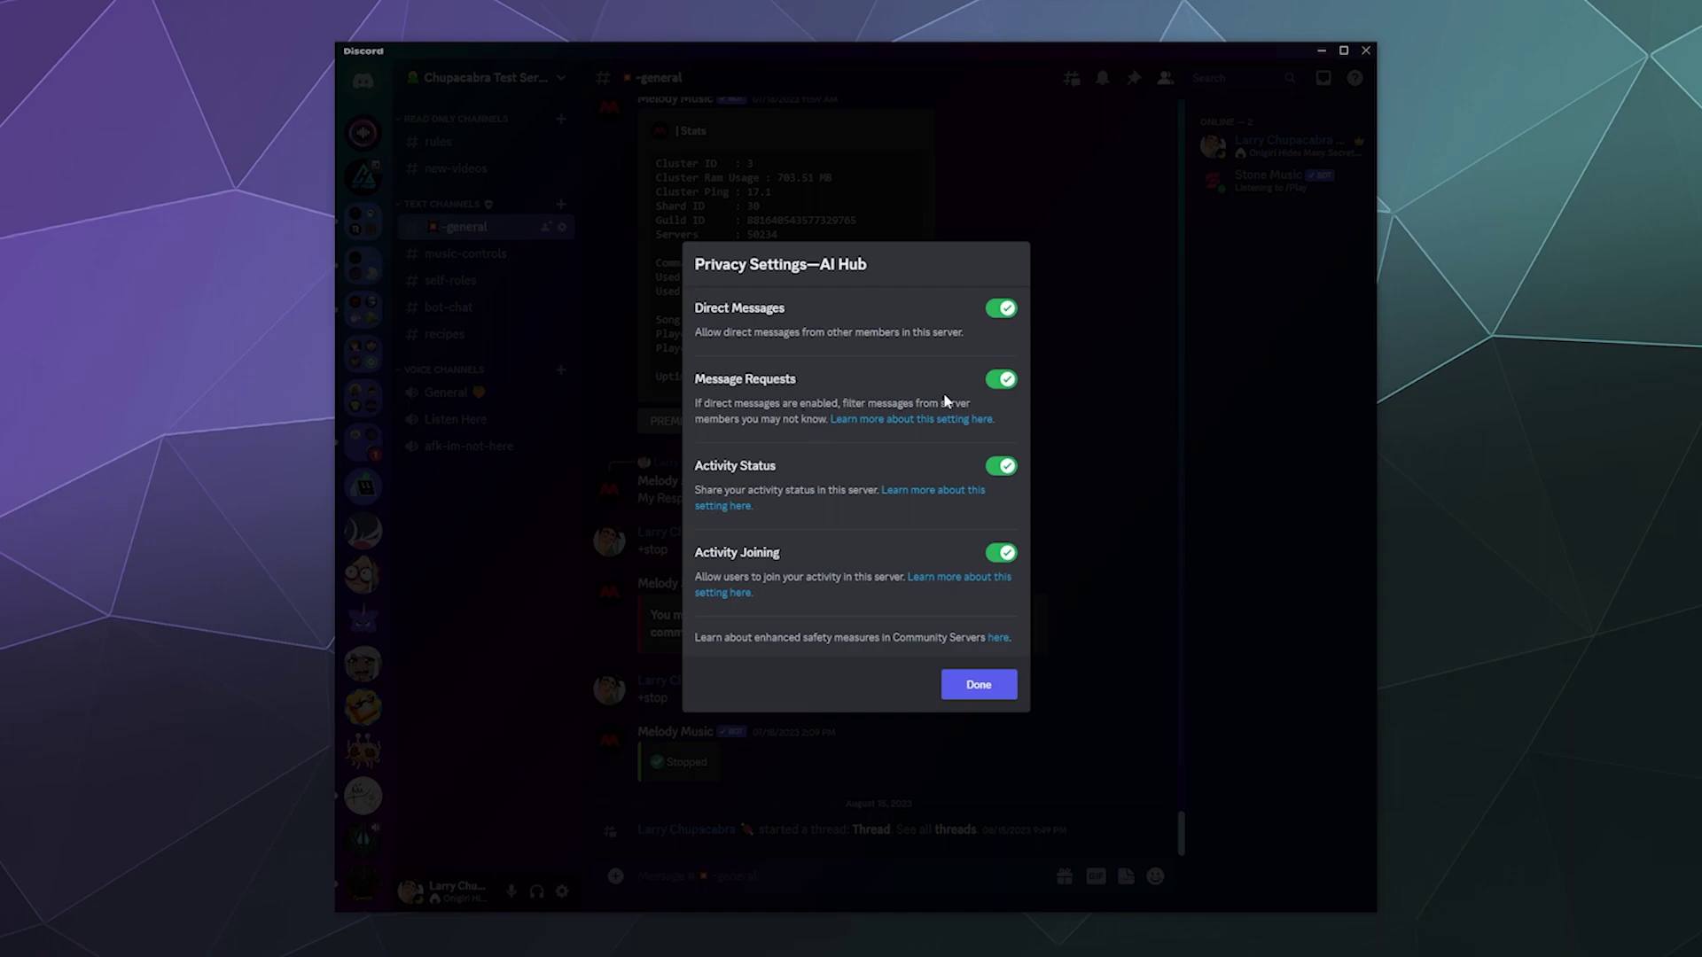
click(1004, 312)
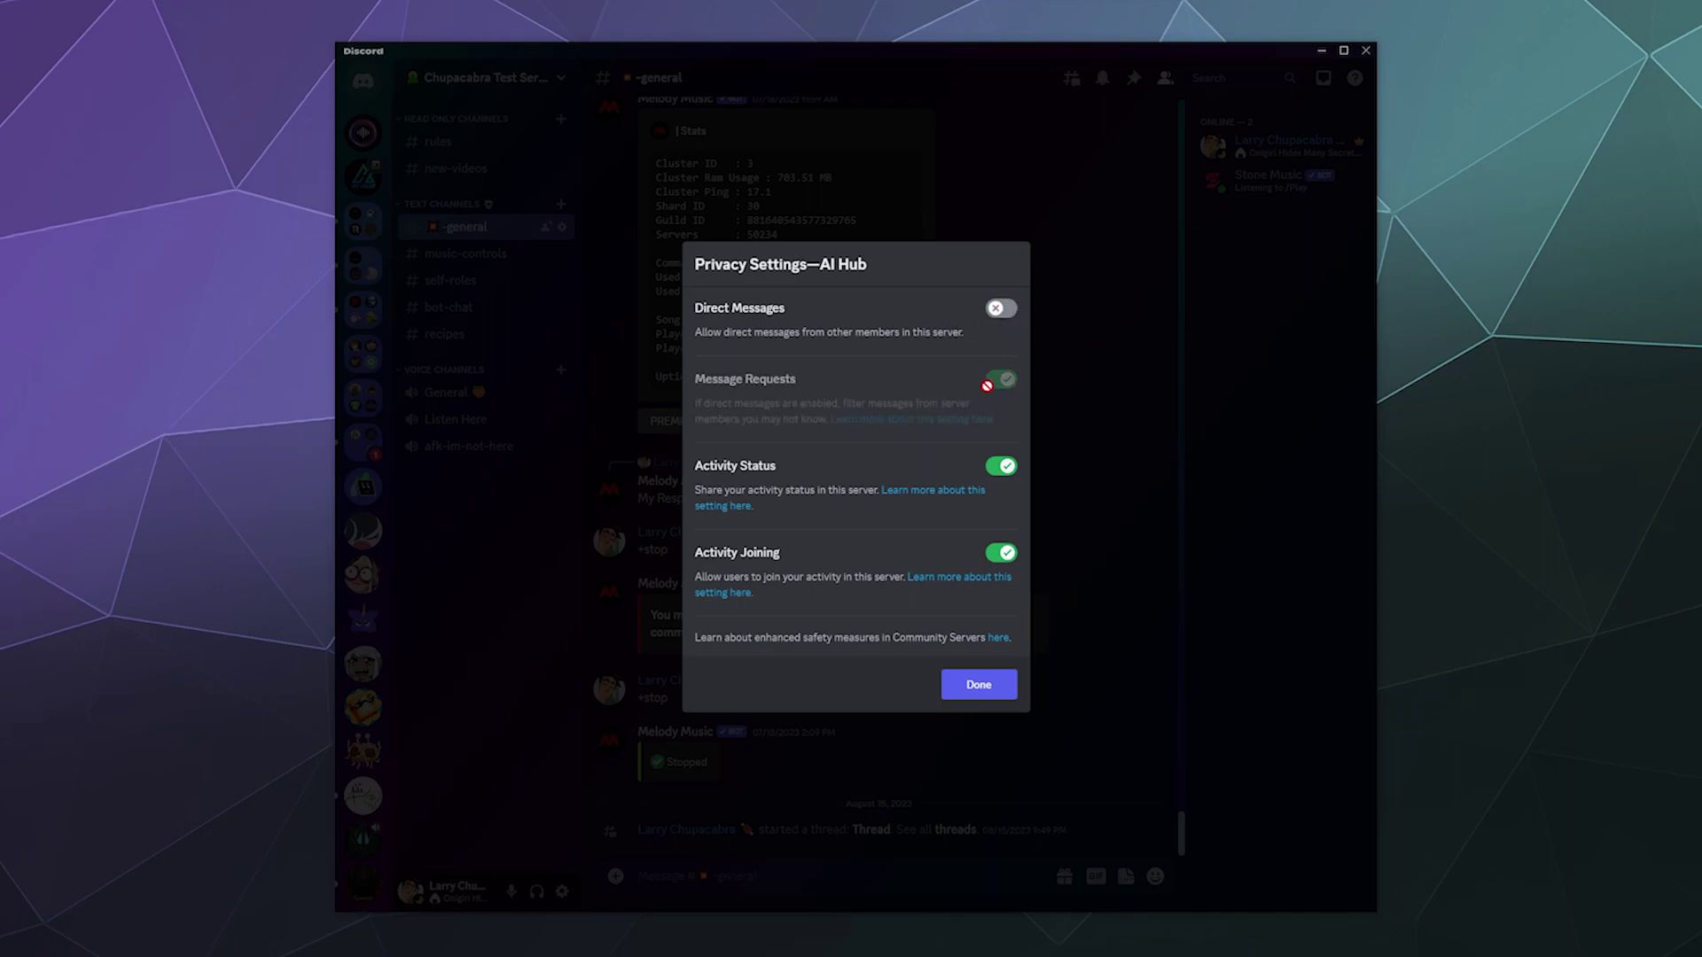
click(1001, 466)
click(1002, 556)
click(1000, 309)
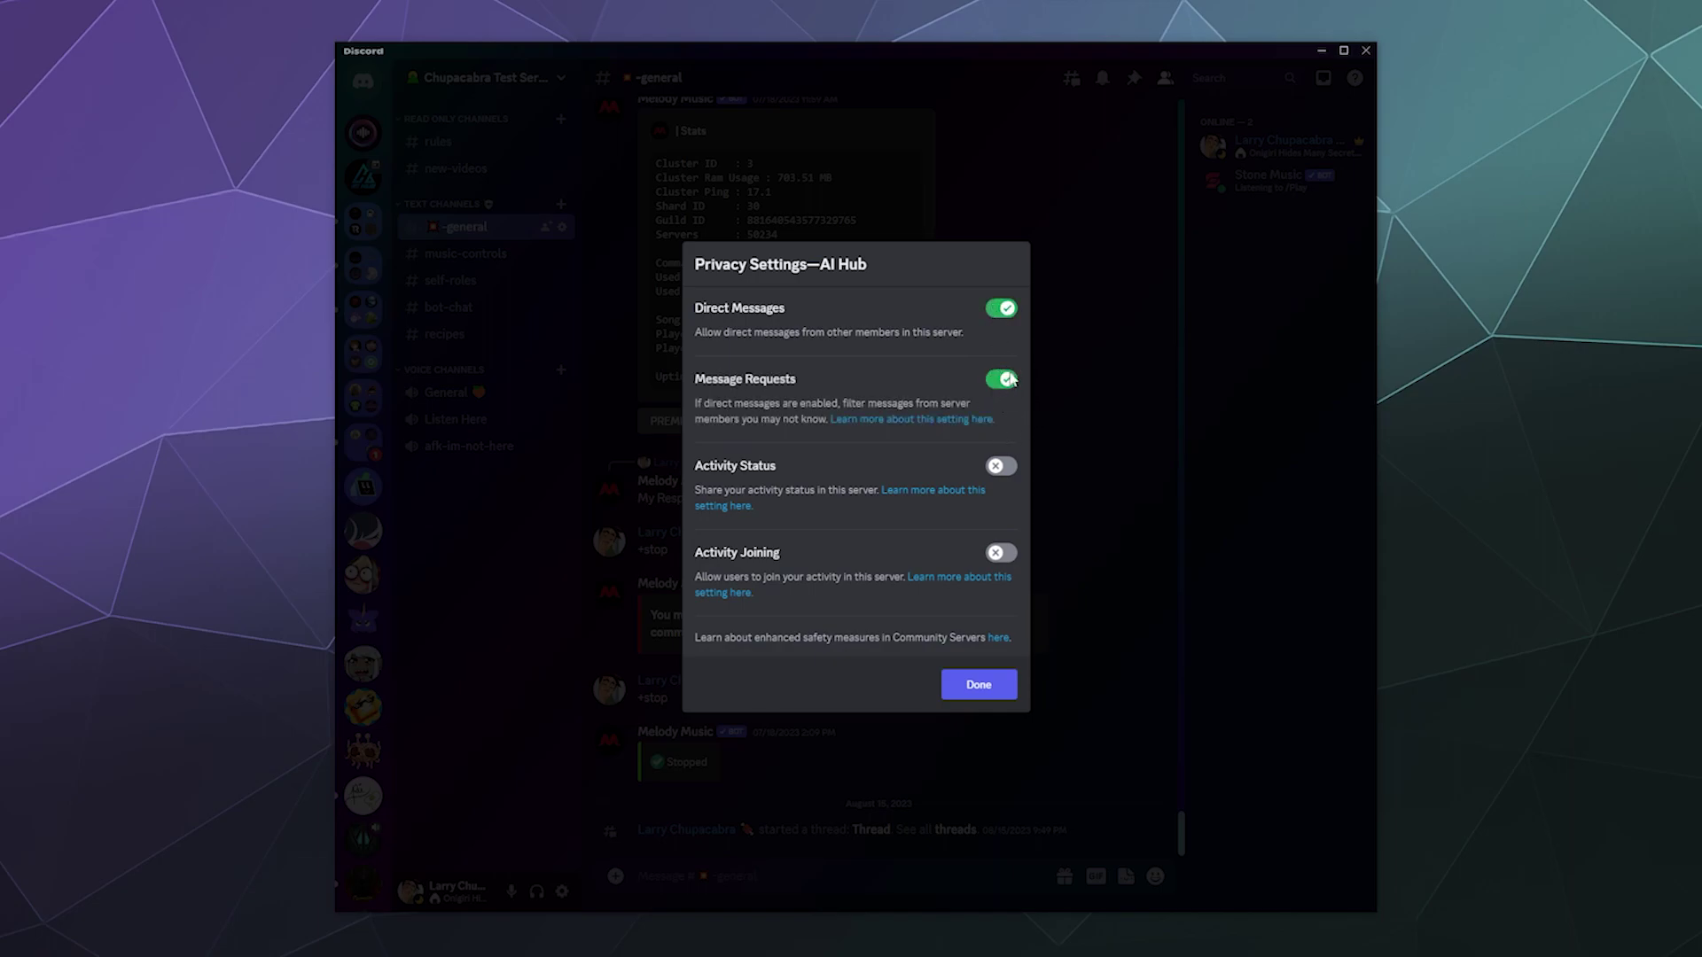
click(1000, 309)
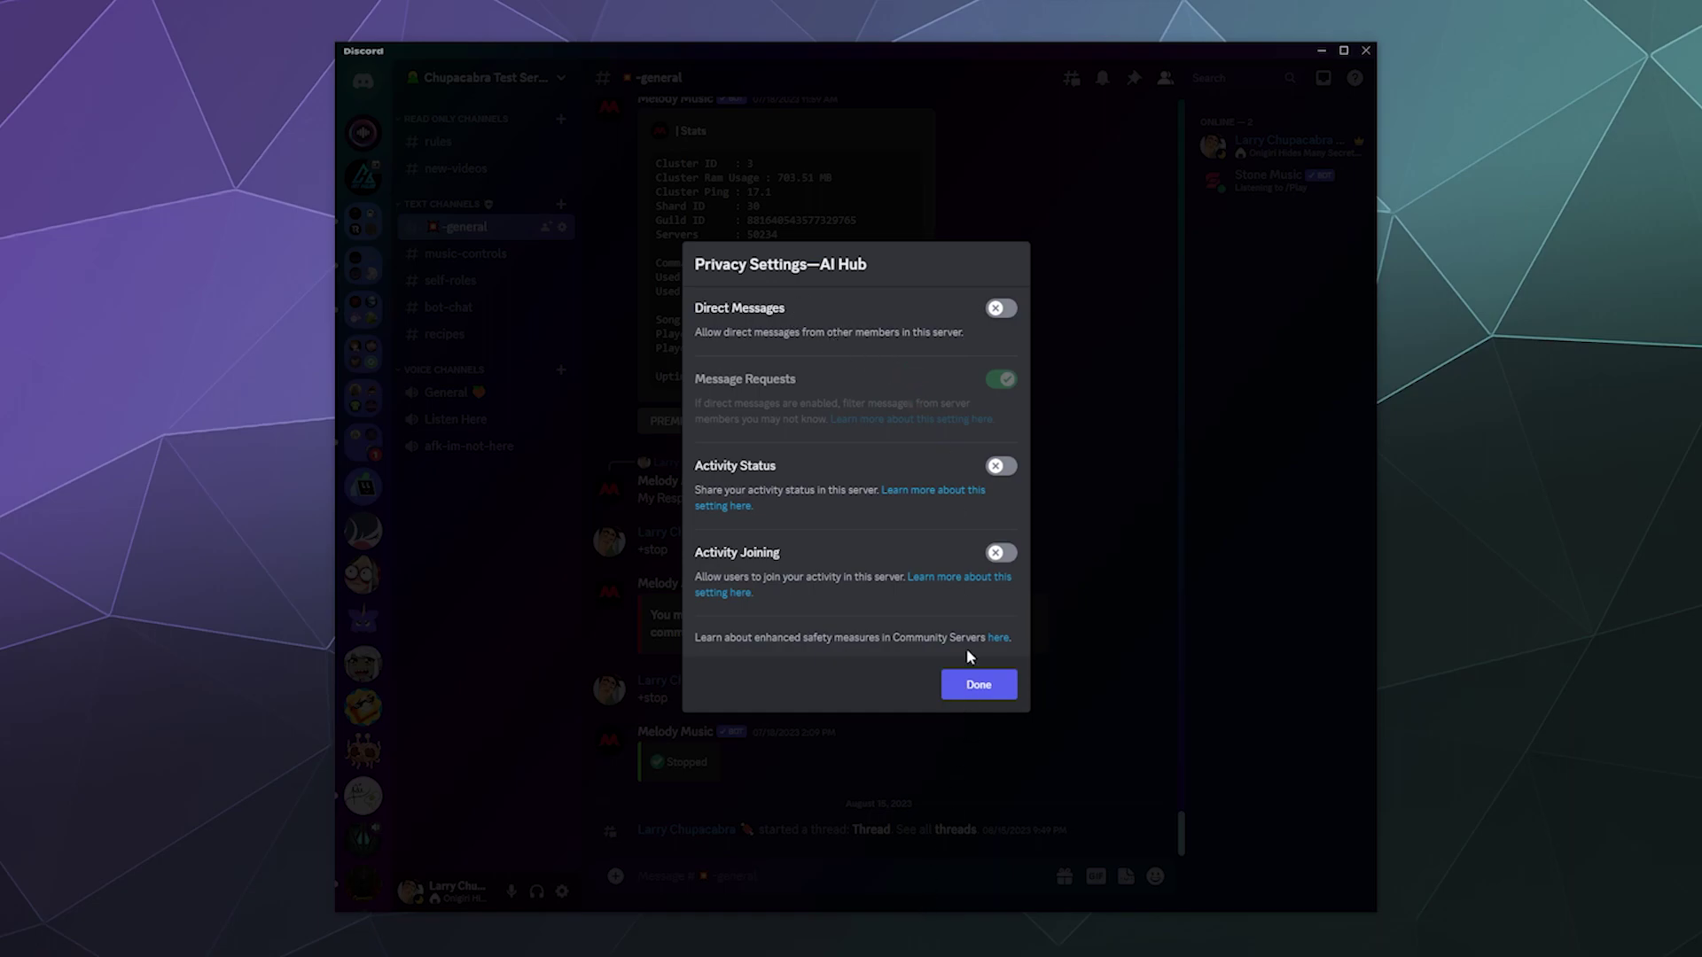
click(993, 685)
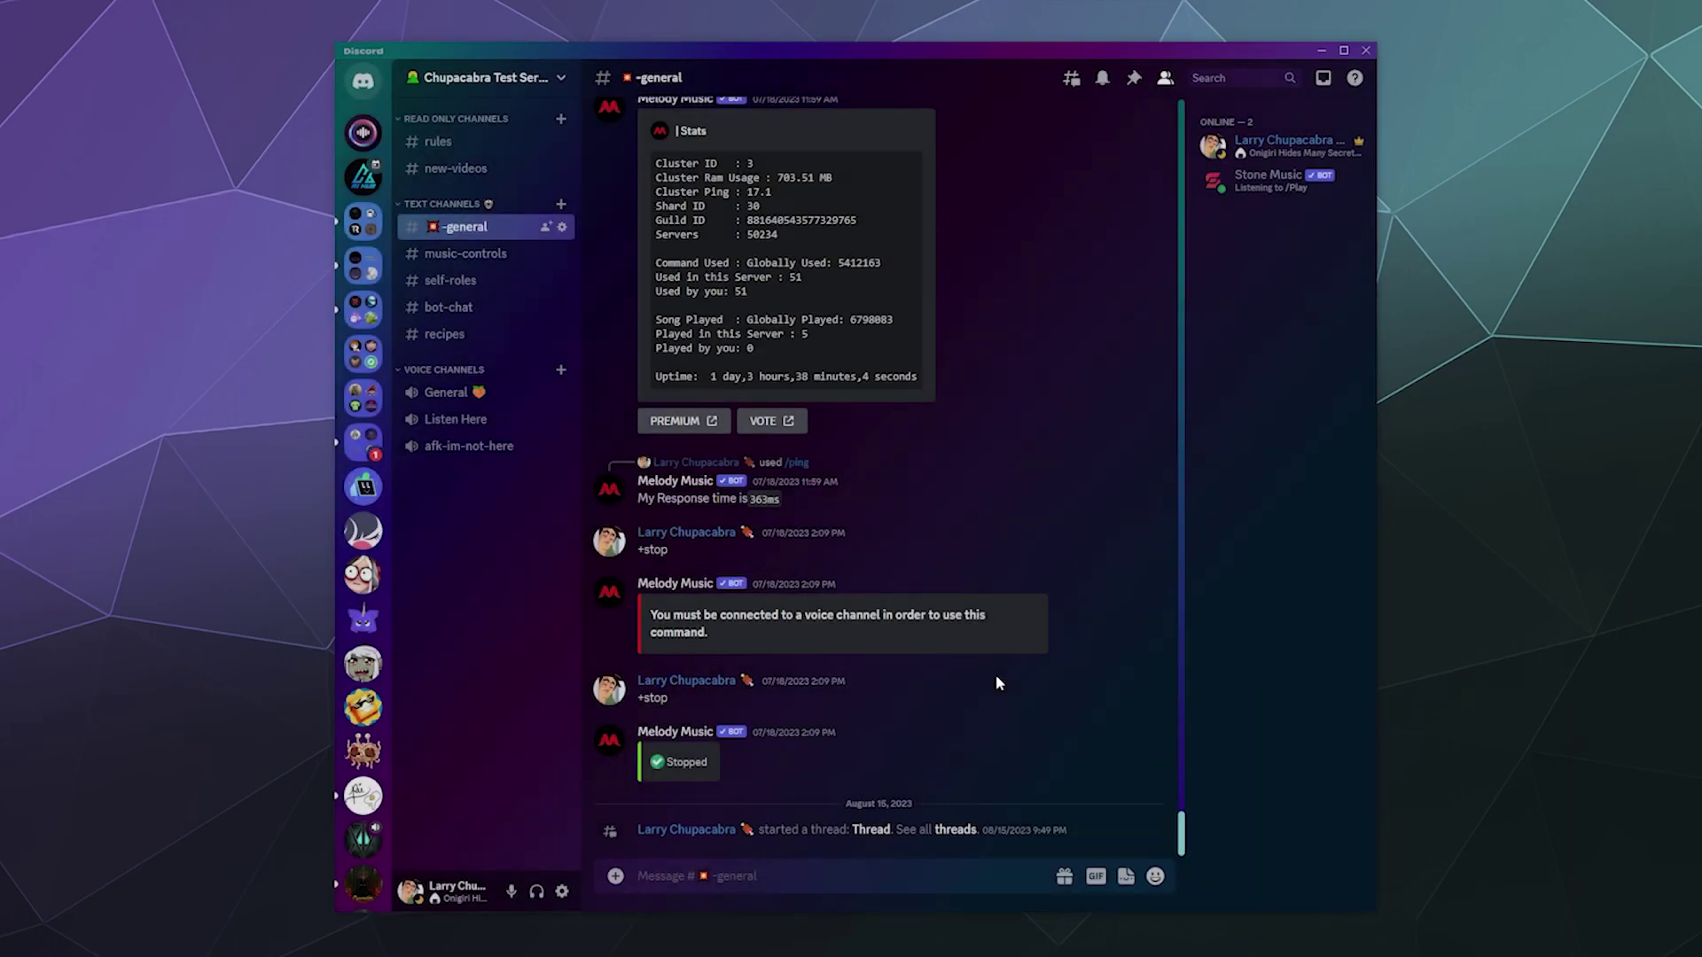
Look over AI Hub's quick notification options and open the server.
right_click(364, 182)
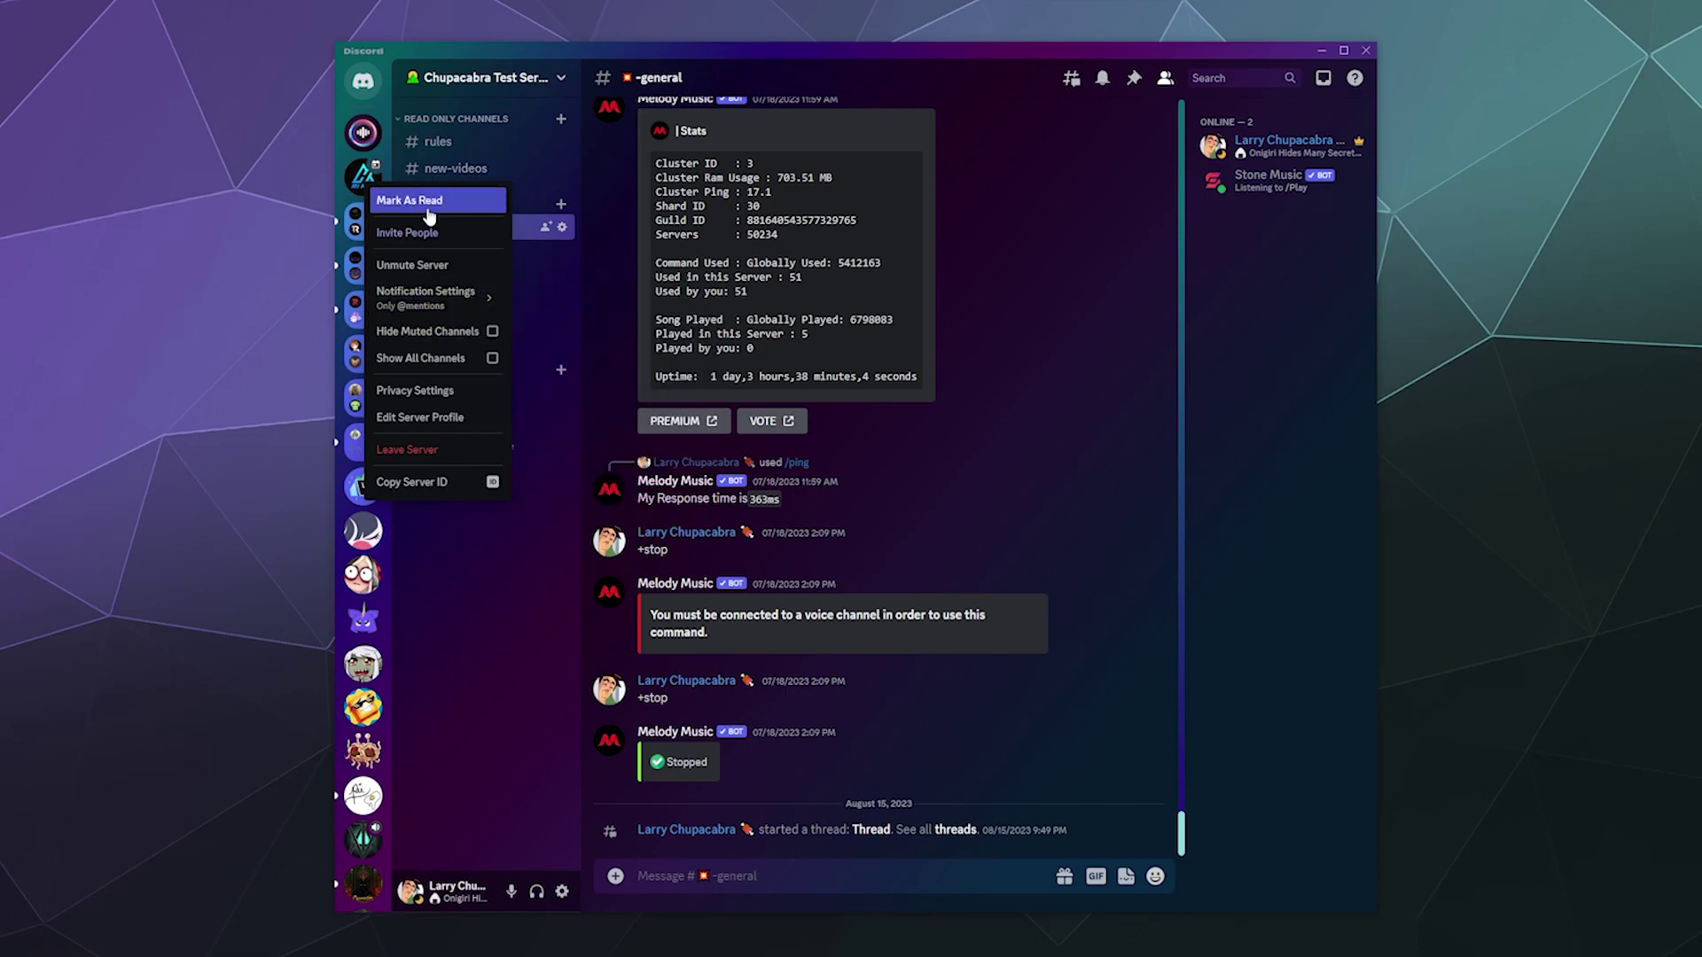
mouse_move(429, 295)
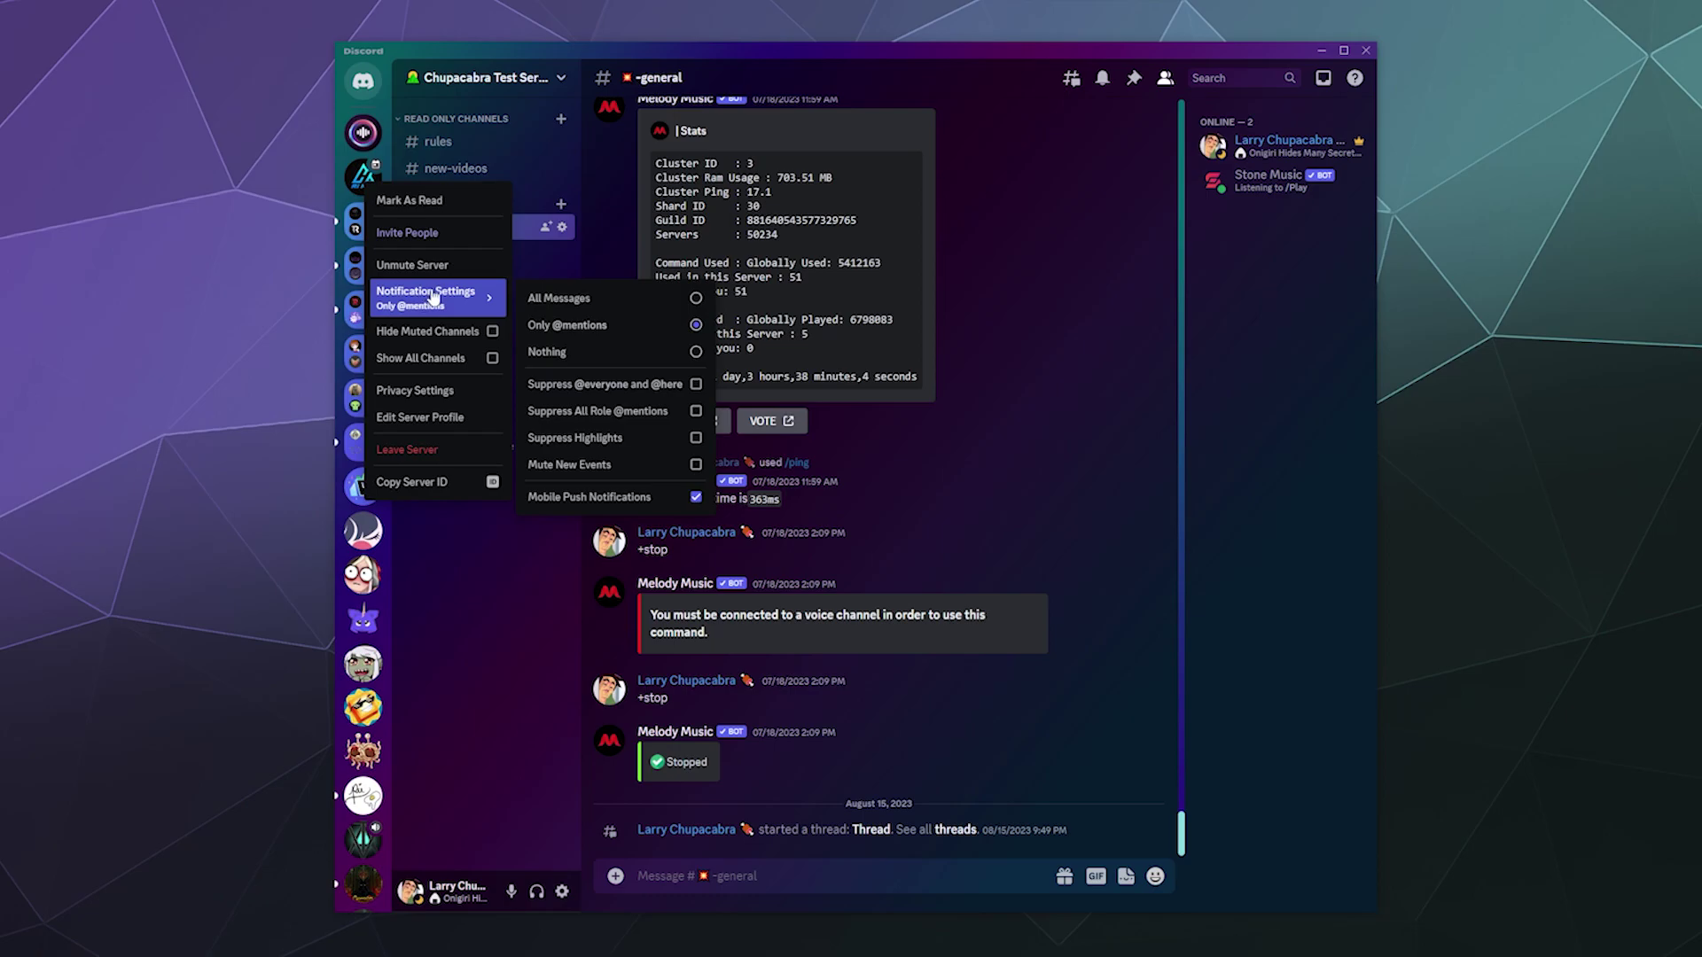
click(350, 175)
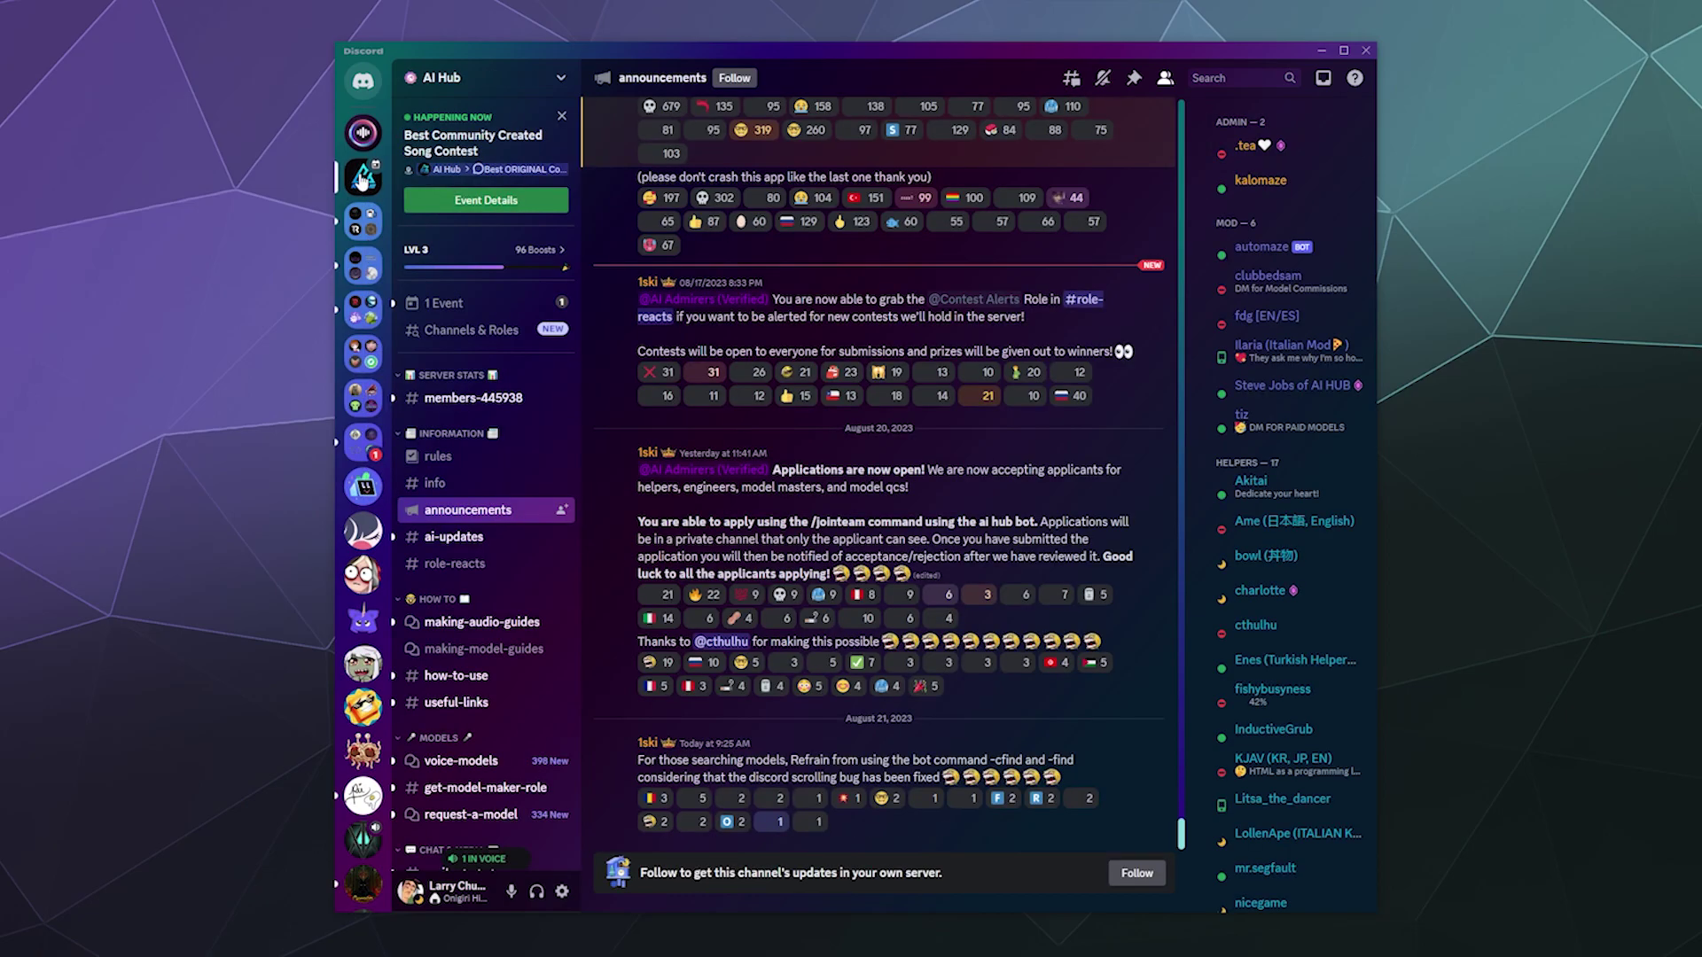
click(517, 95)
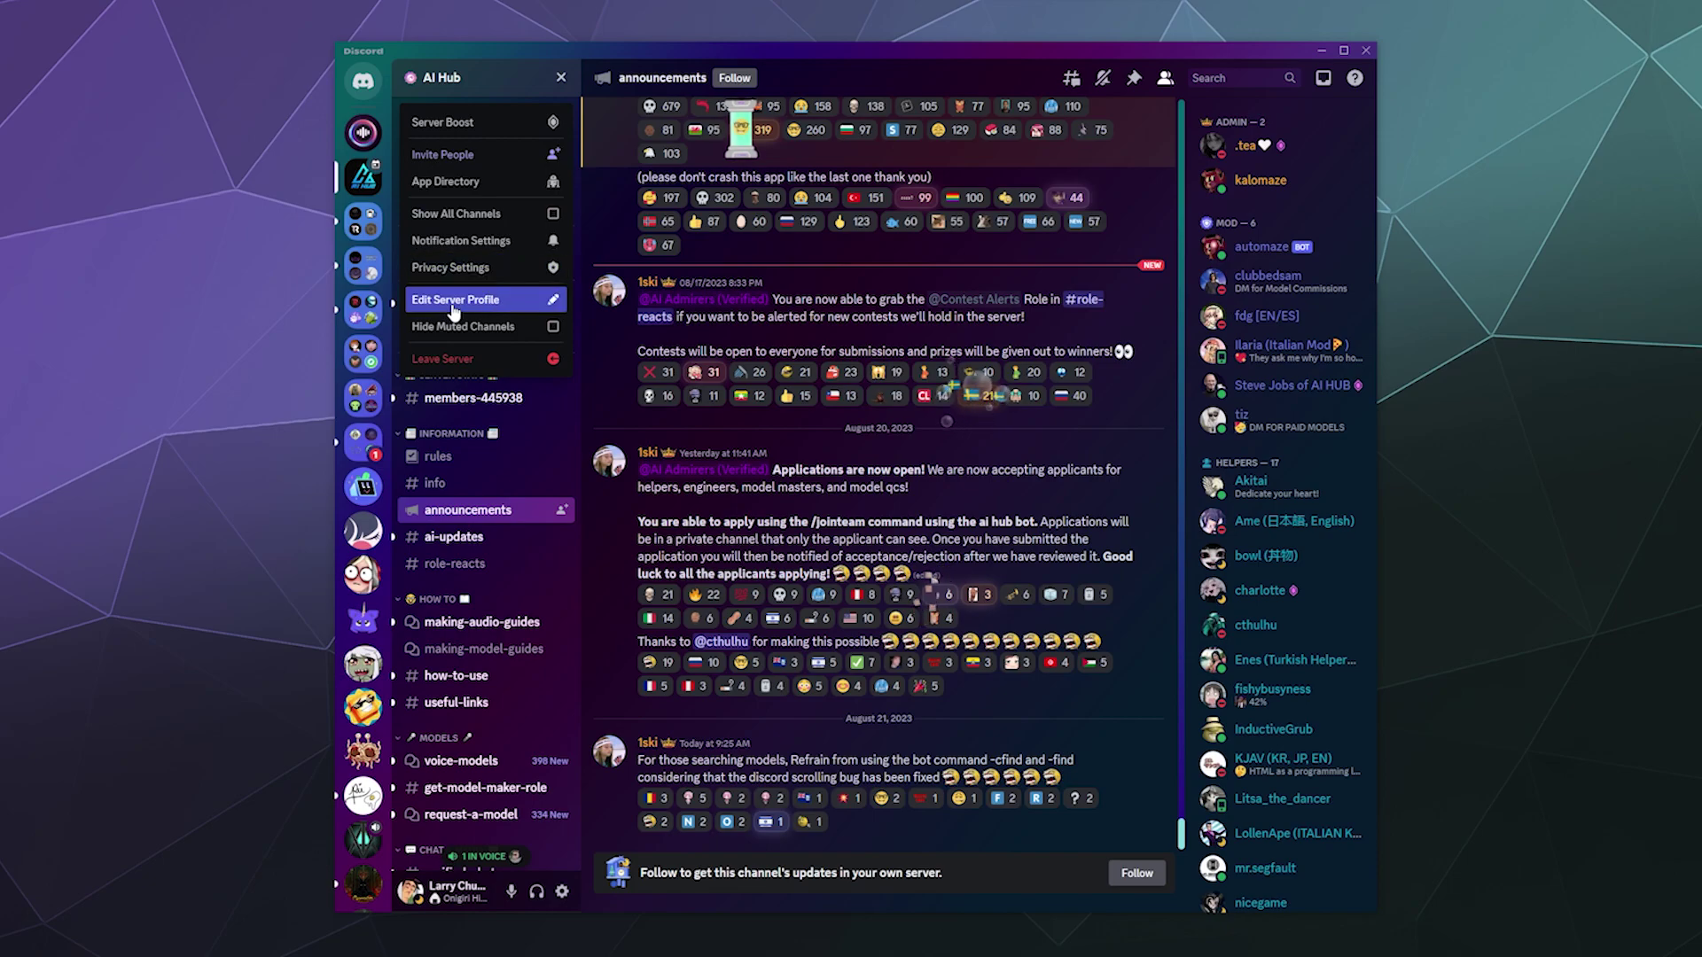
click(453, 250)
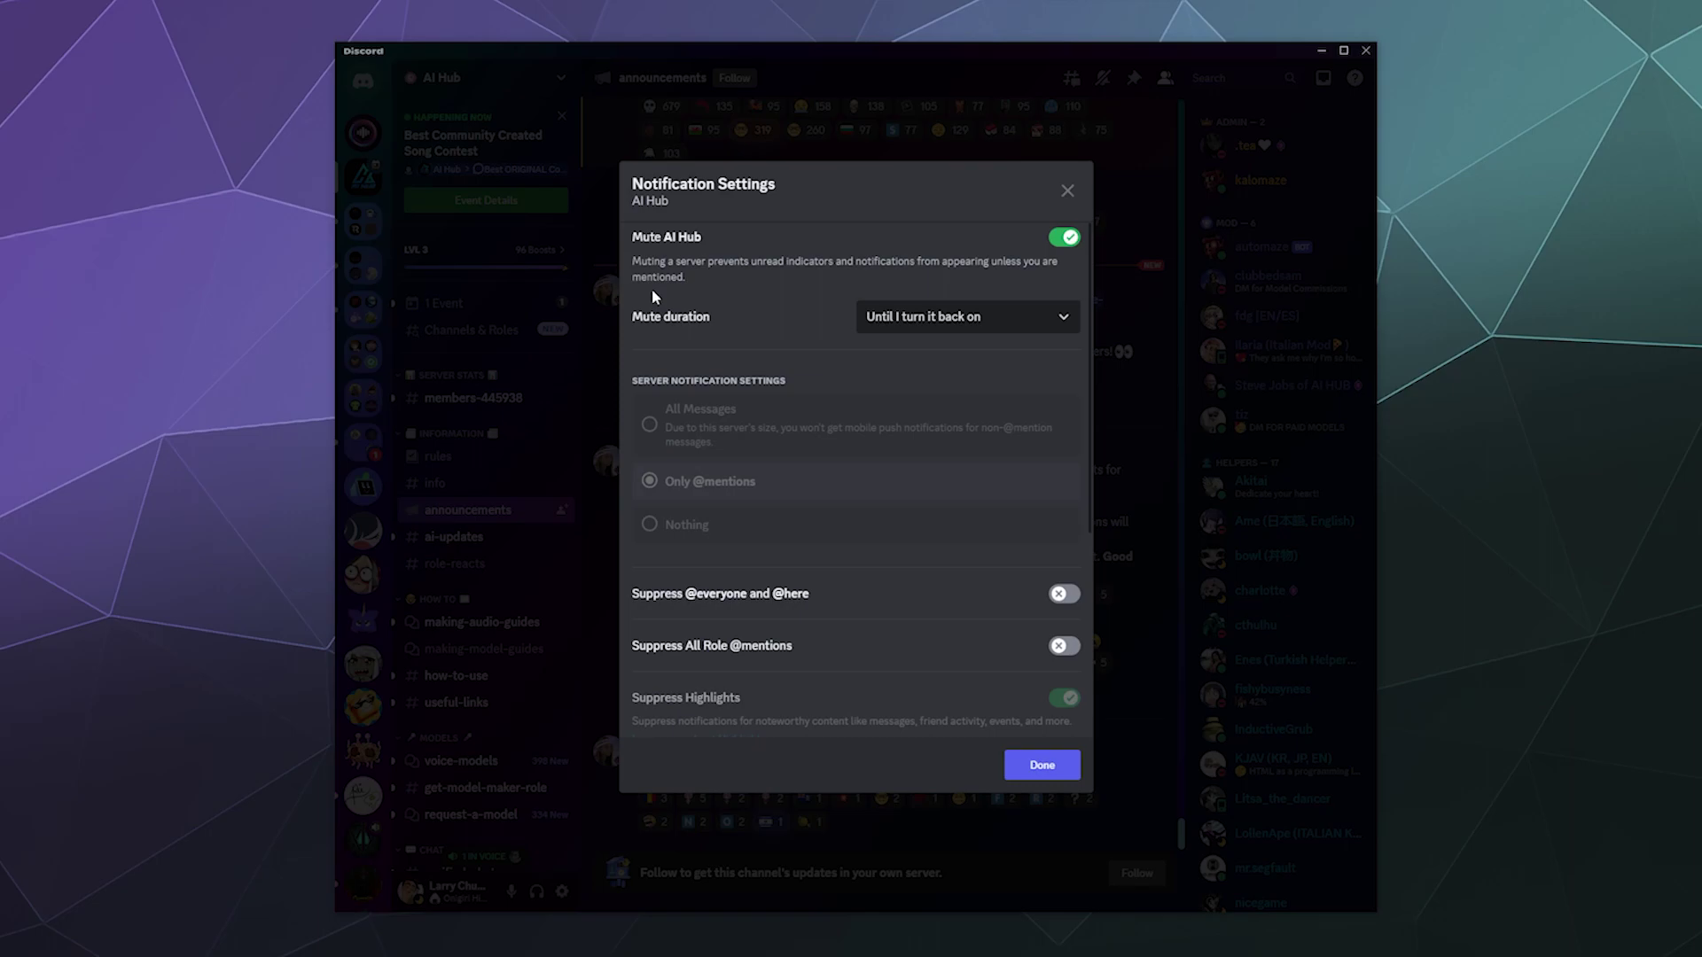
click(1061, 238)
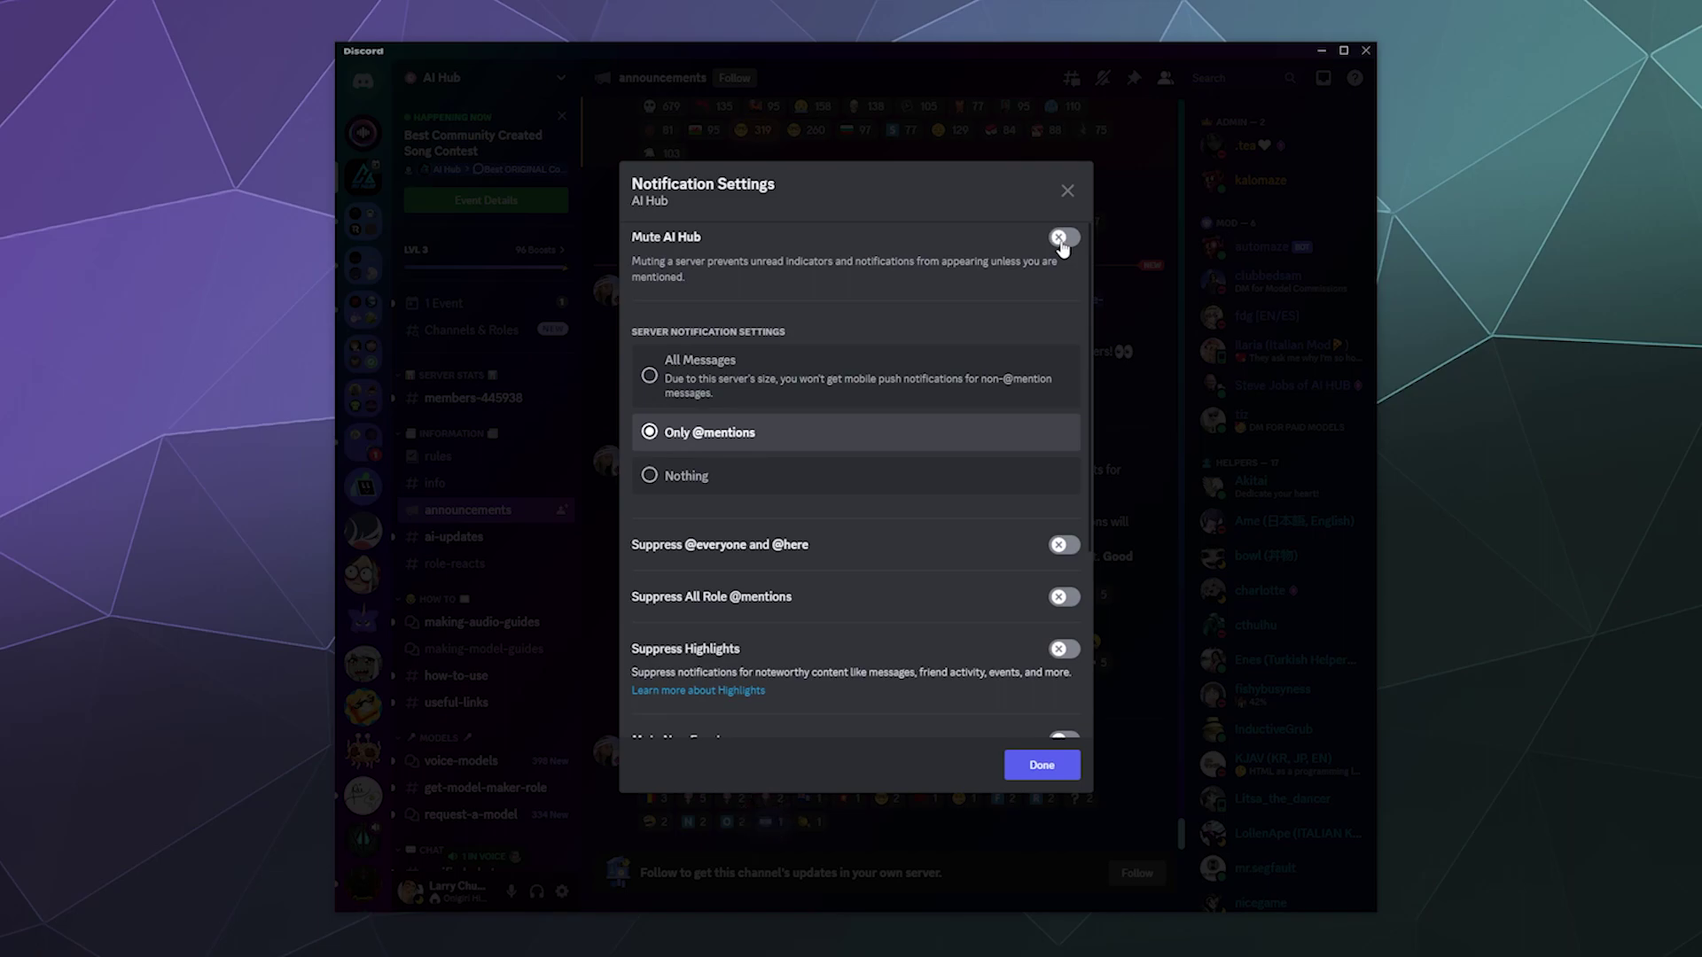
click(1061, 240)
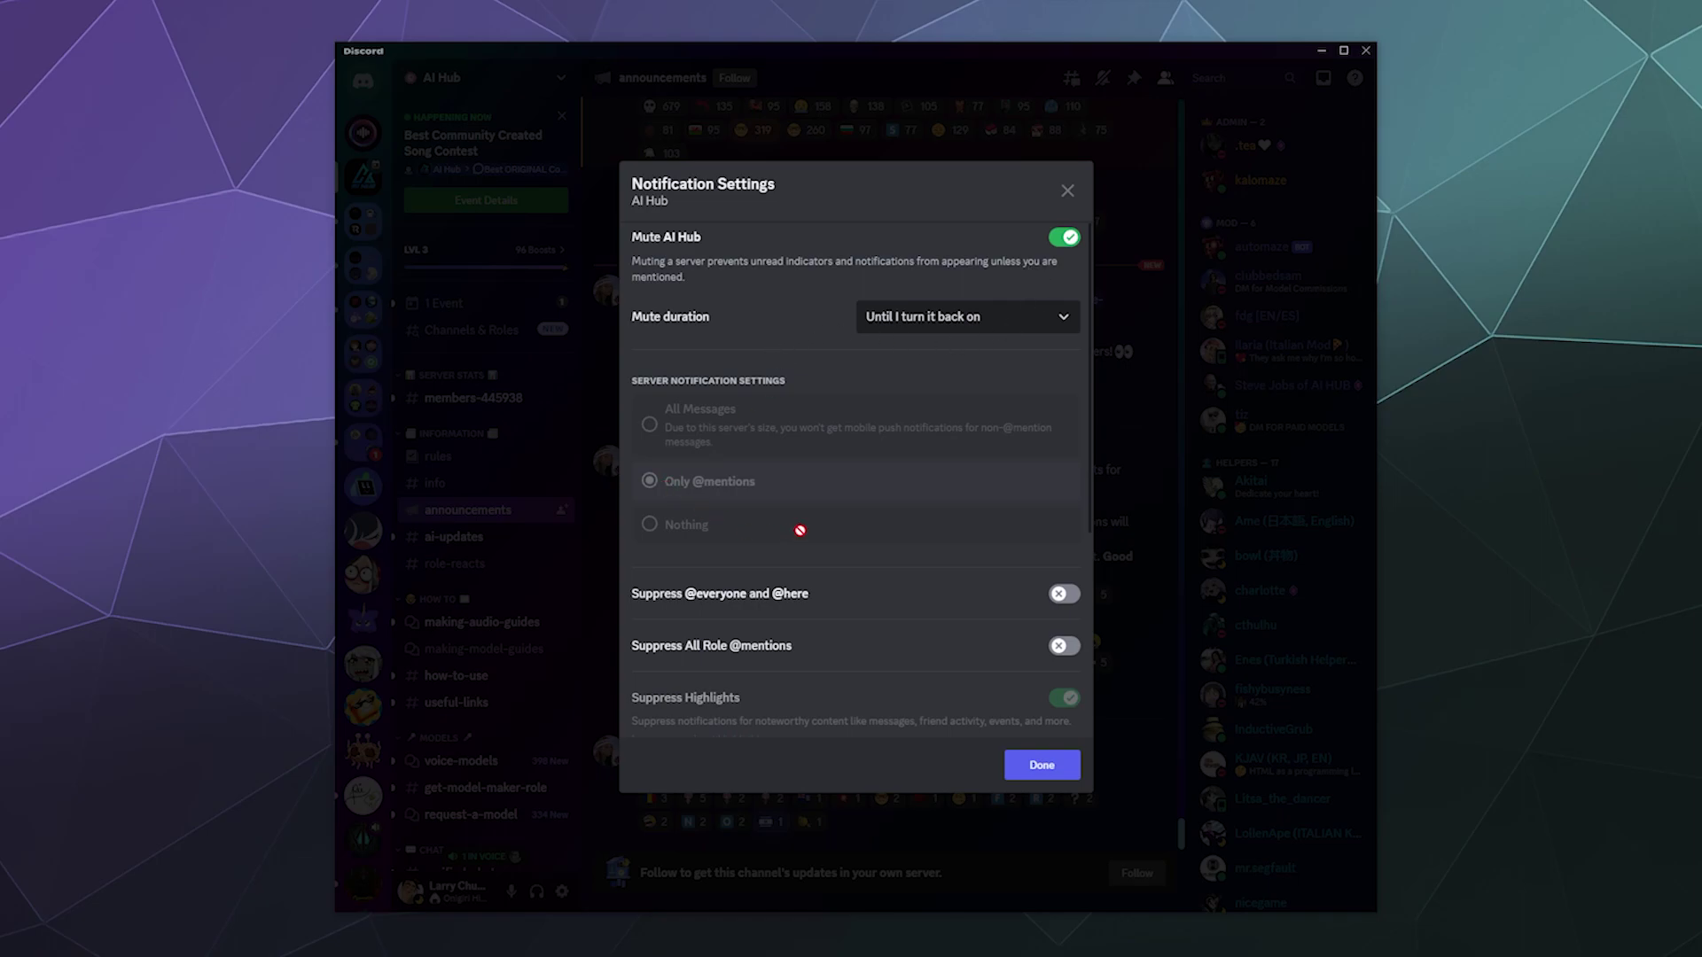
scroll(800, 523, down, 4)
click(1067, 282)
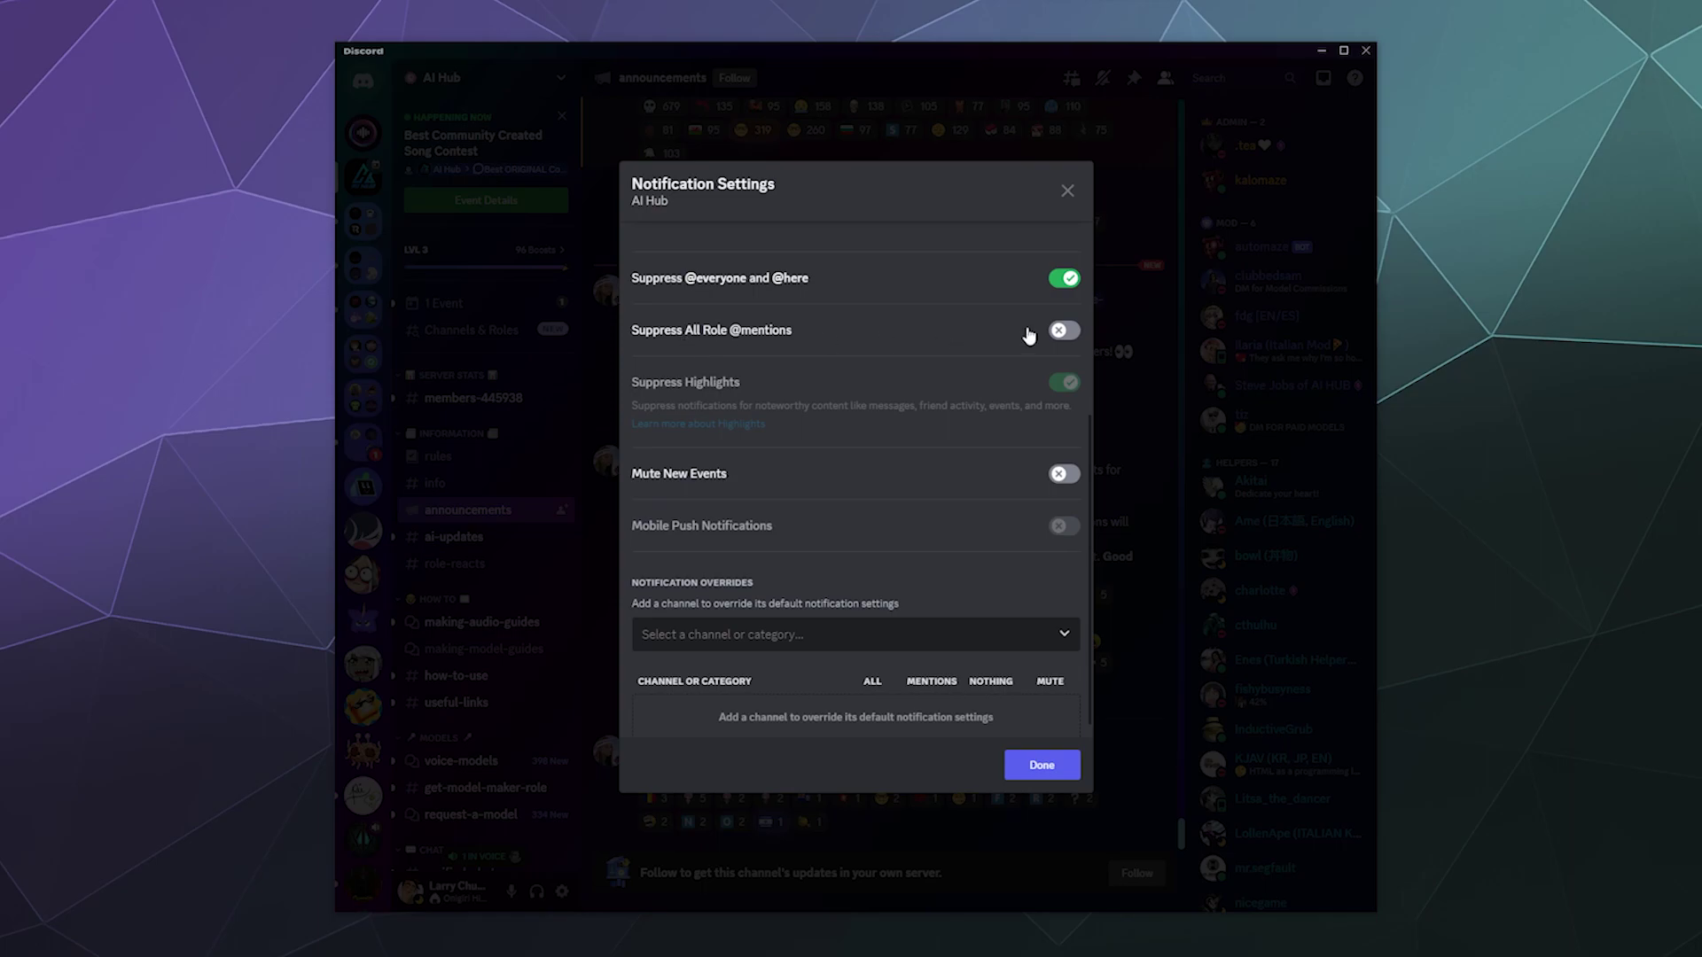
click(1062, 331)
click(1062, 473)
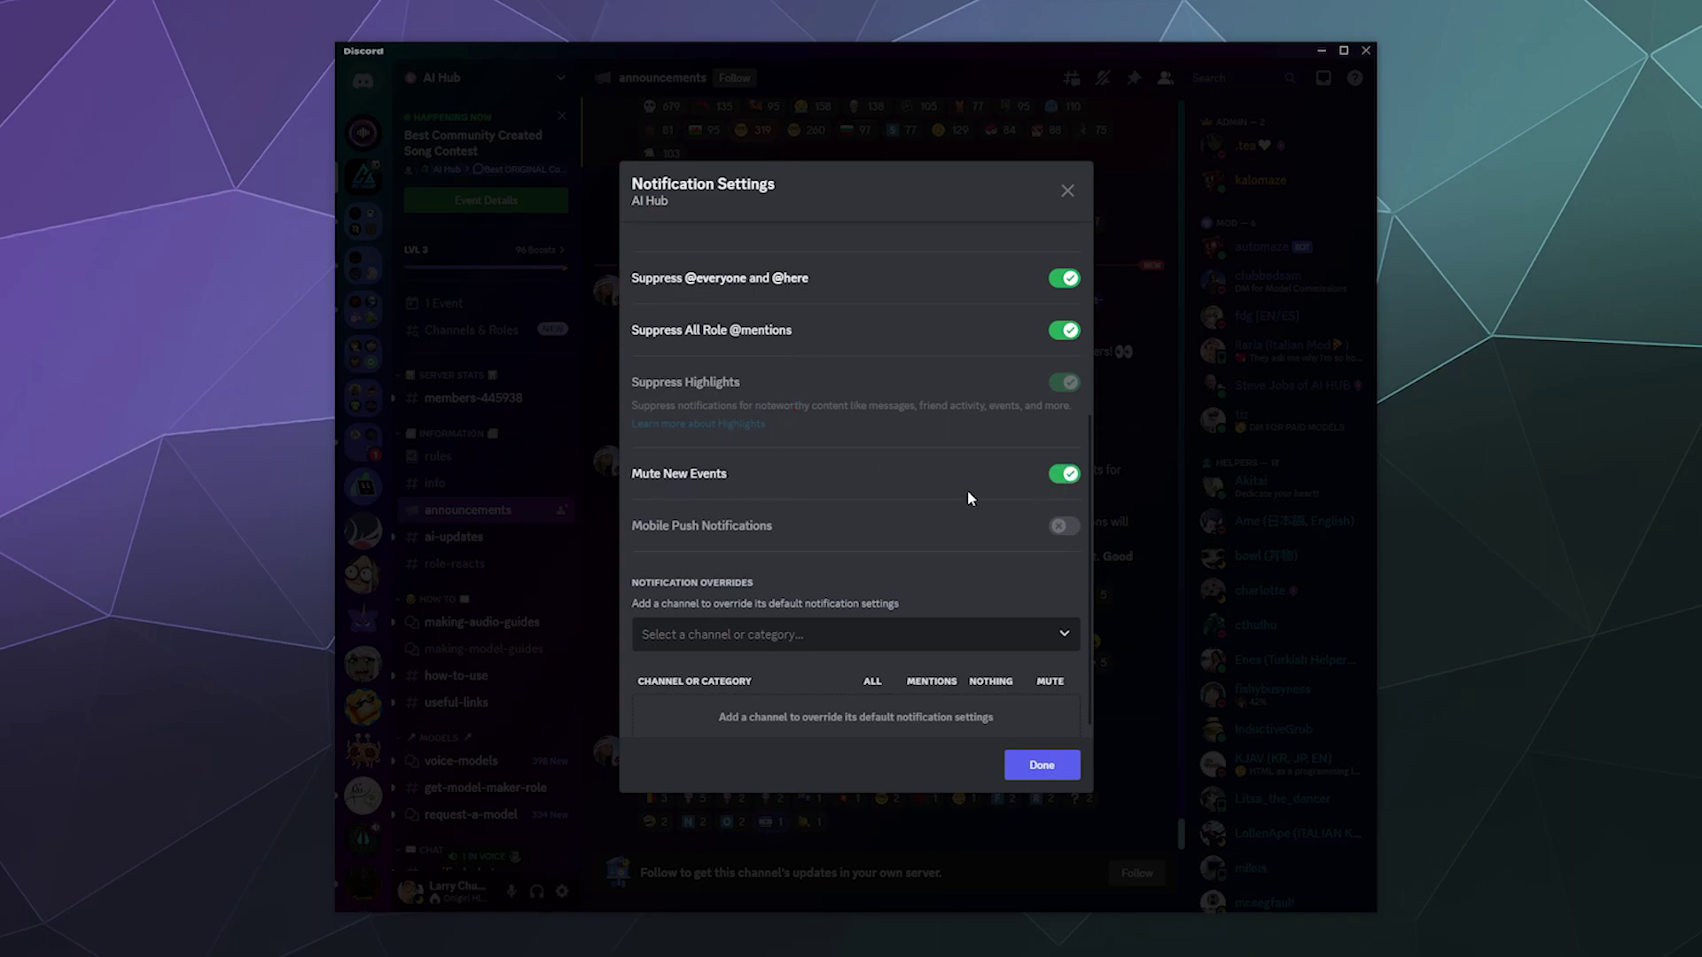
scroll(962, 501, up, 5)
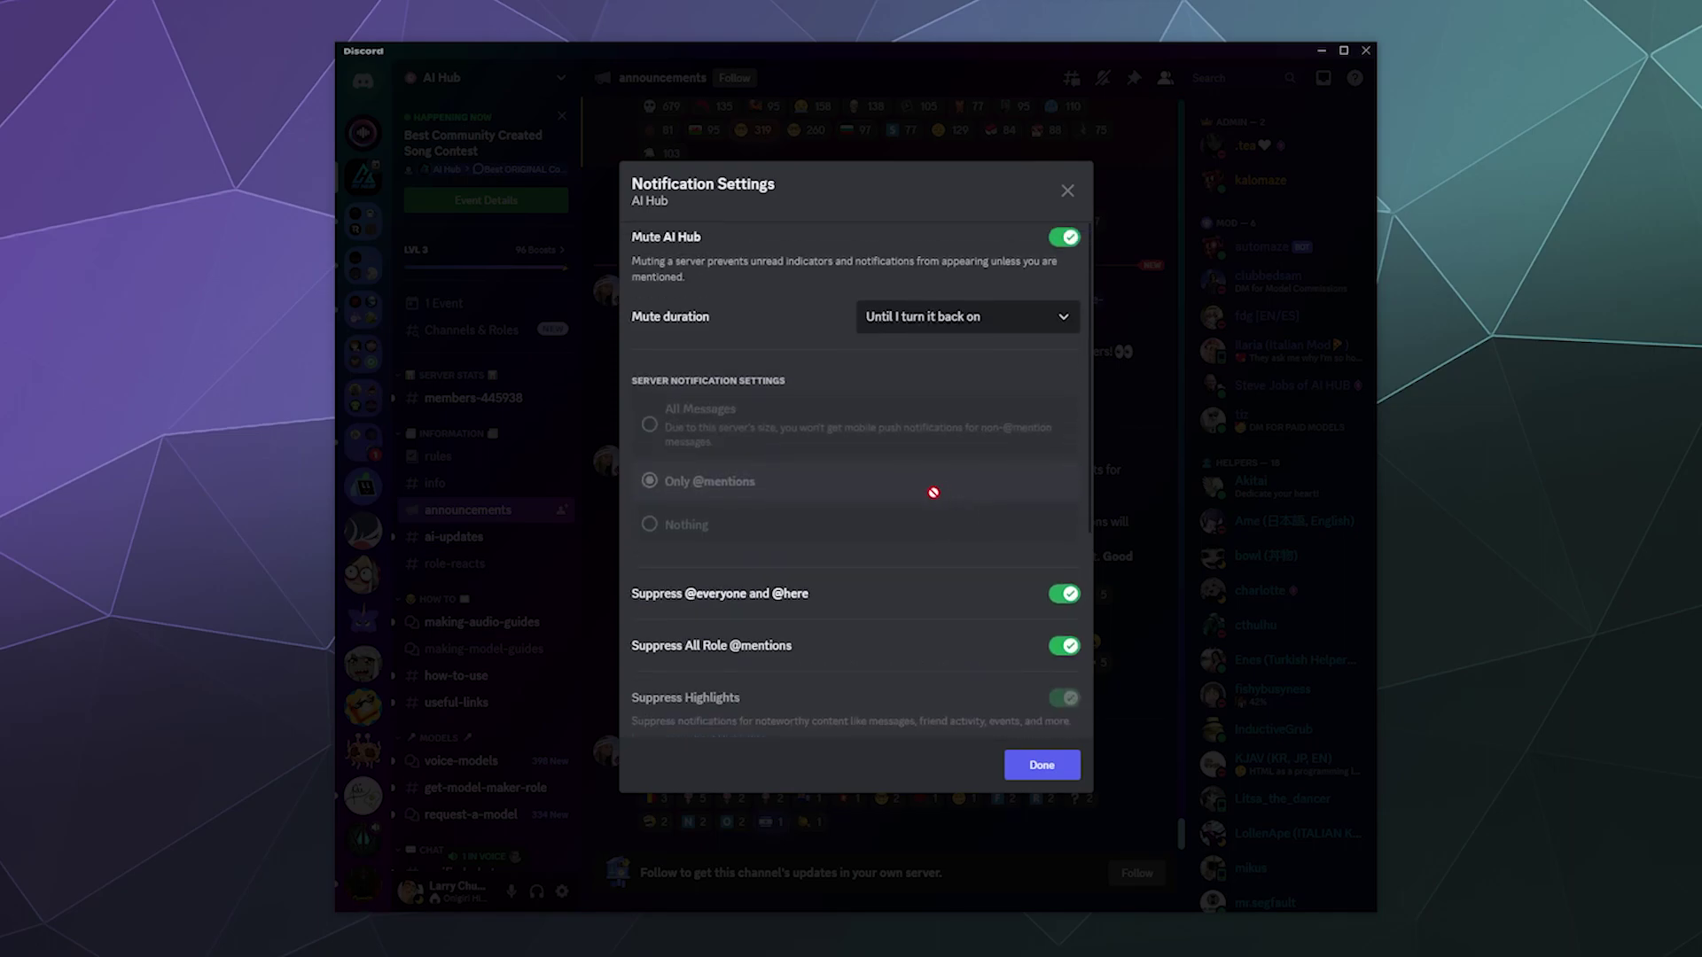
click(1042, 765)
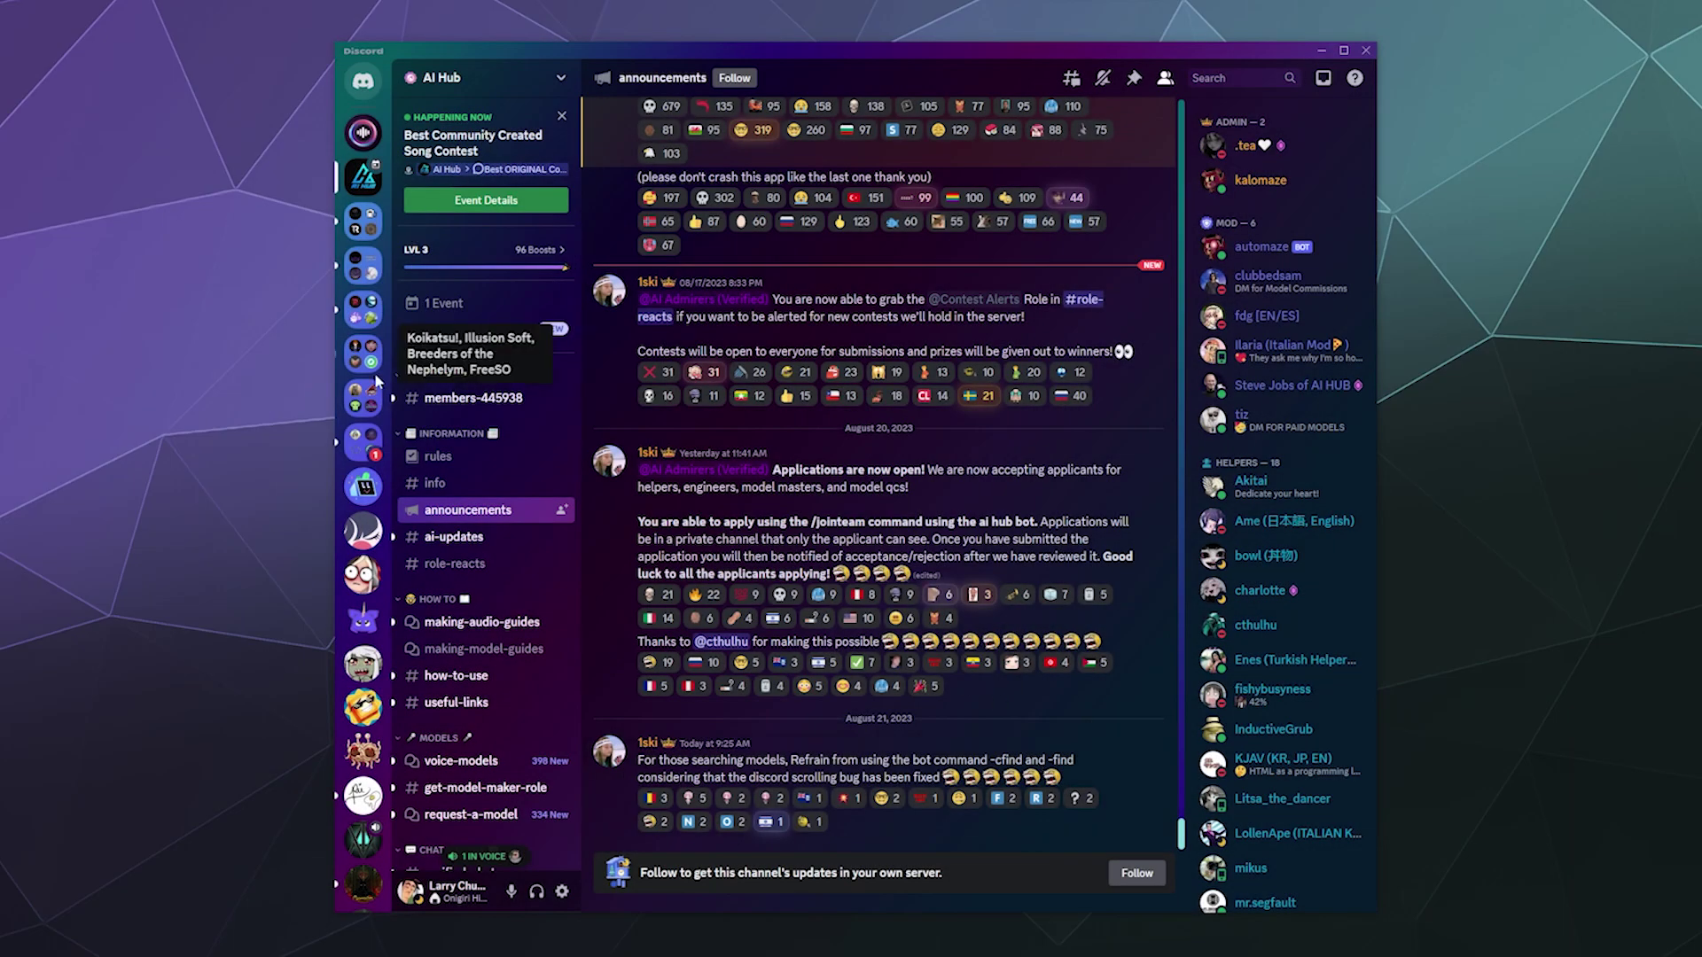
Review AI Hub's quick notification options and reopen its full notification settings.
right_click(363, 181)
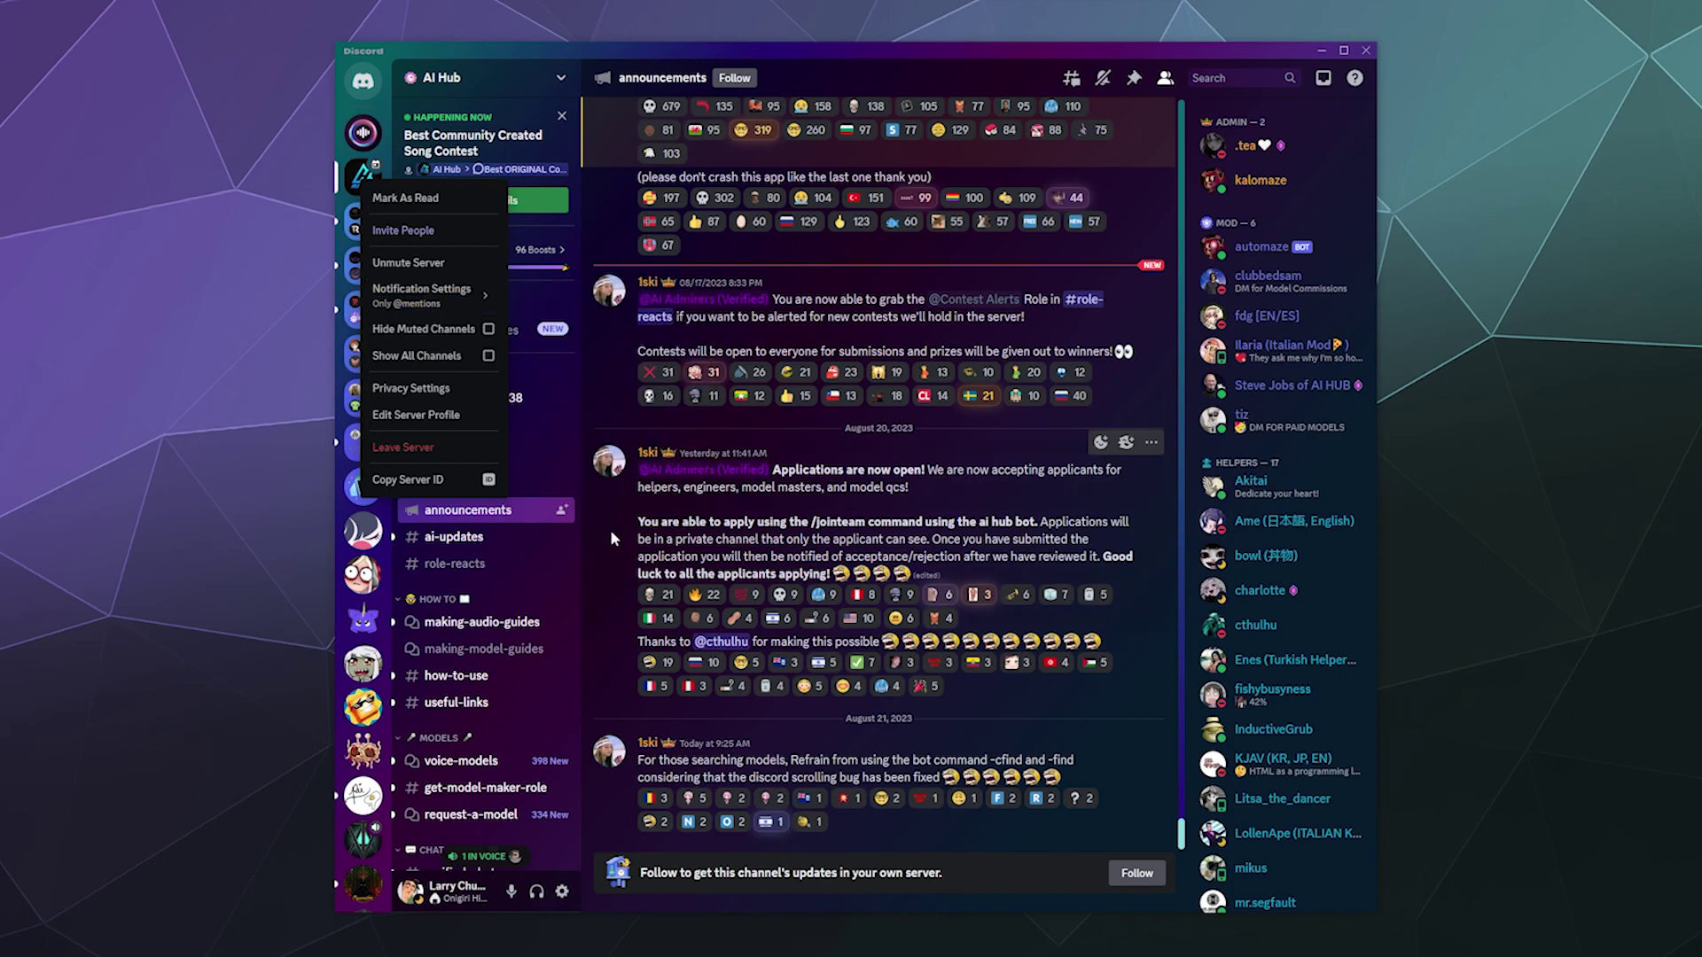
mouse_move(470, 295)
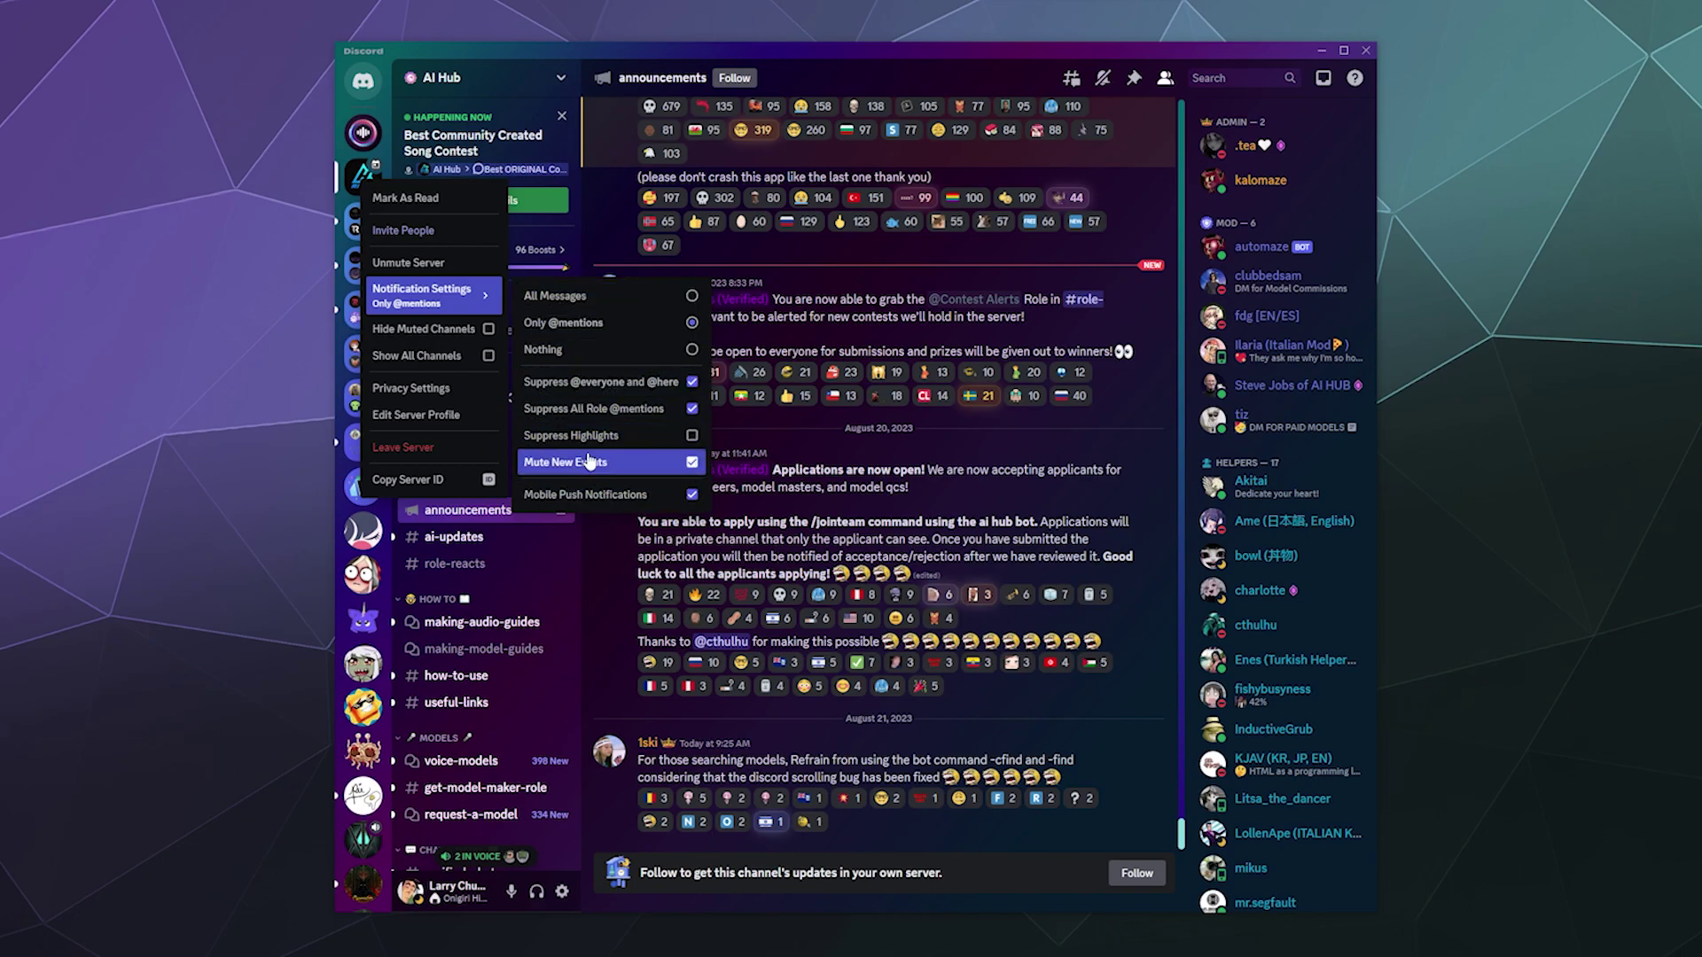
click(475, 80)
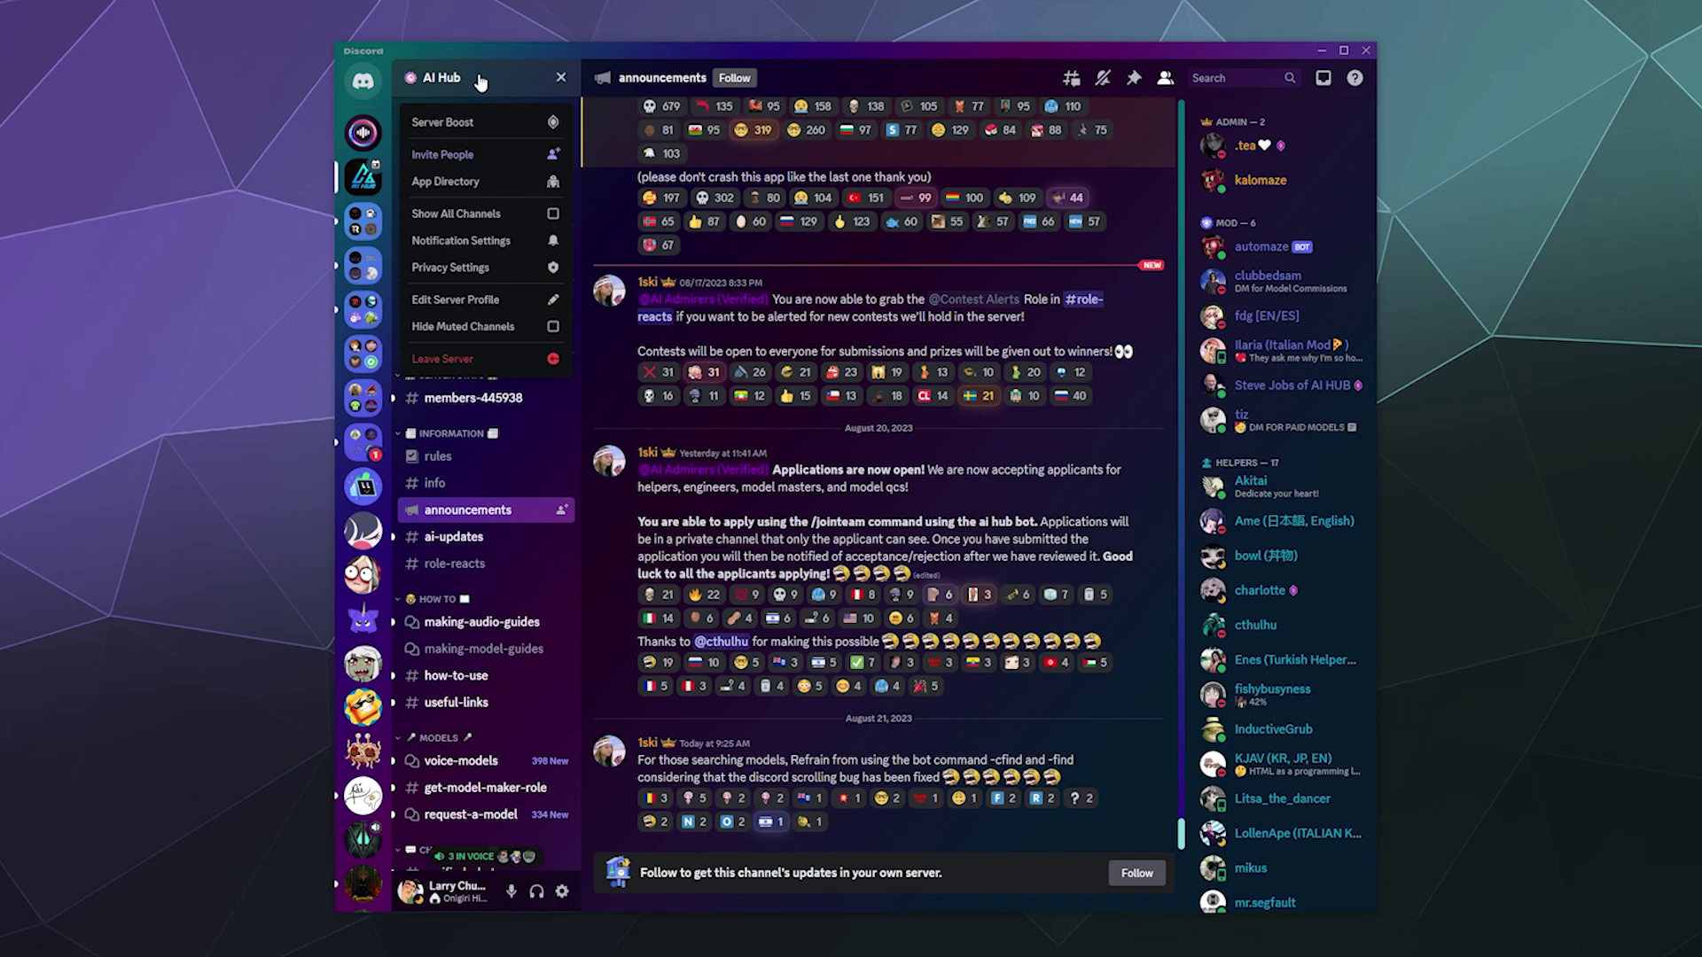
click(477, 242)
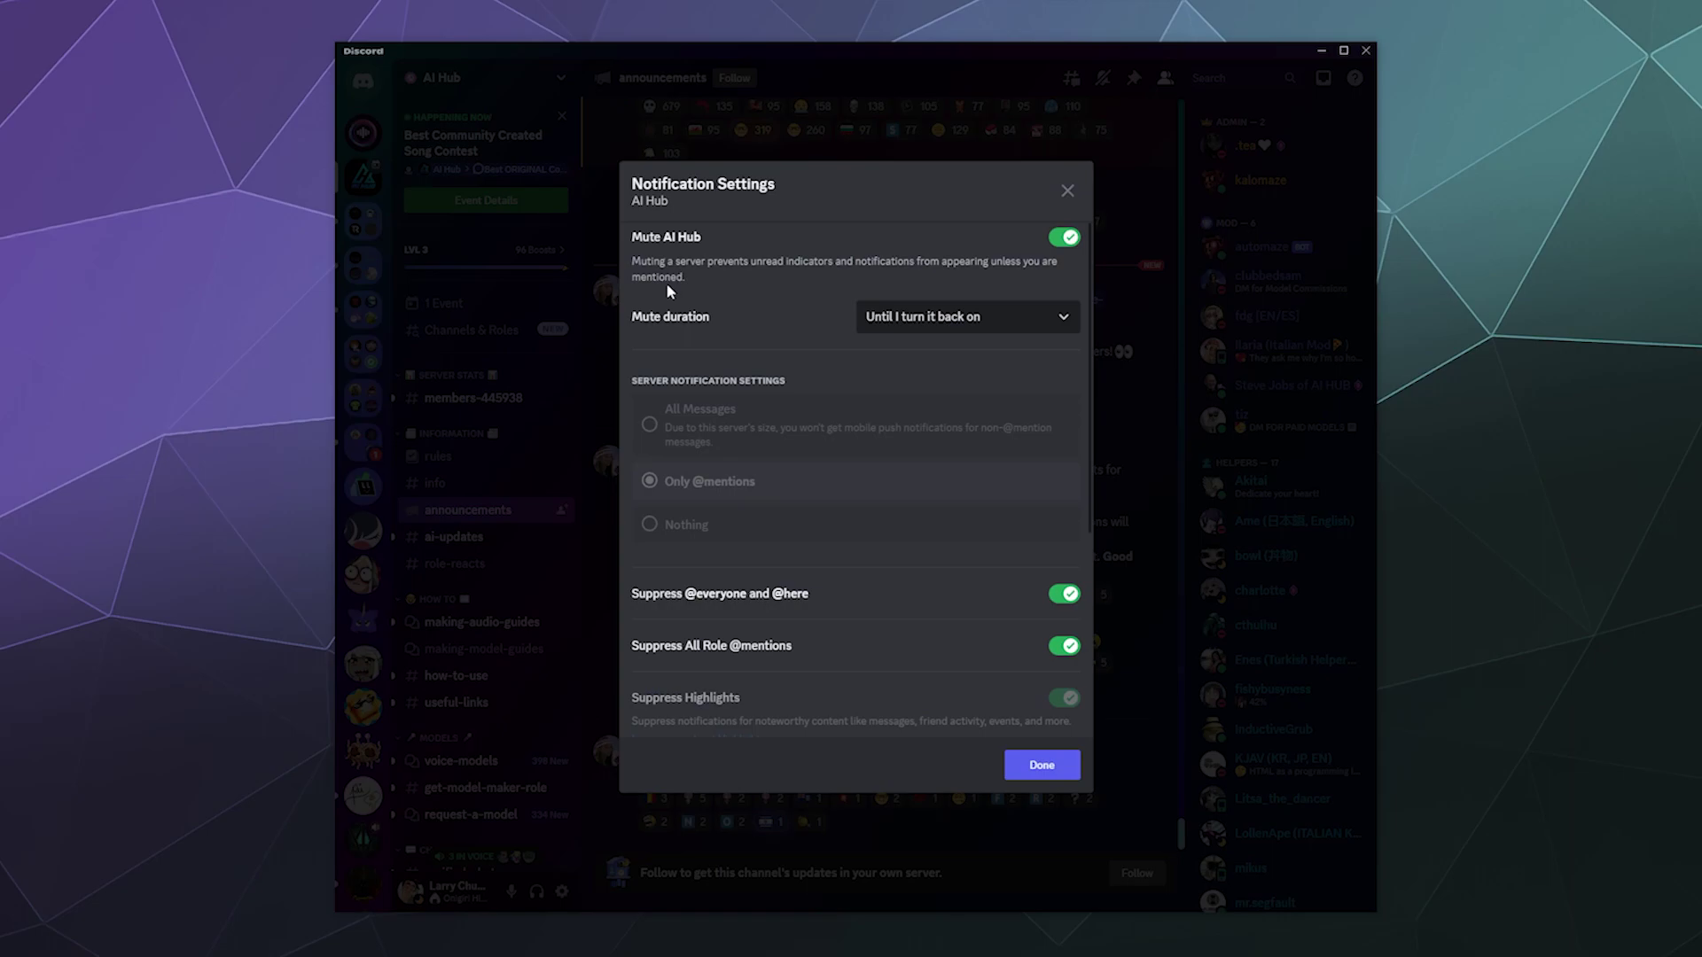